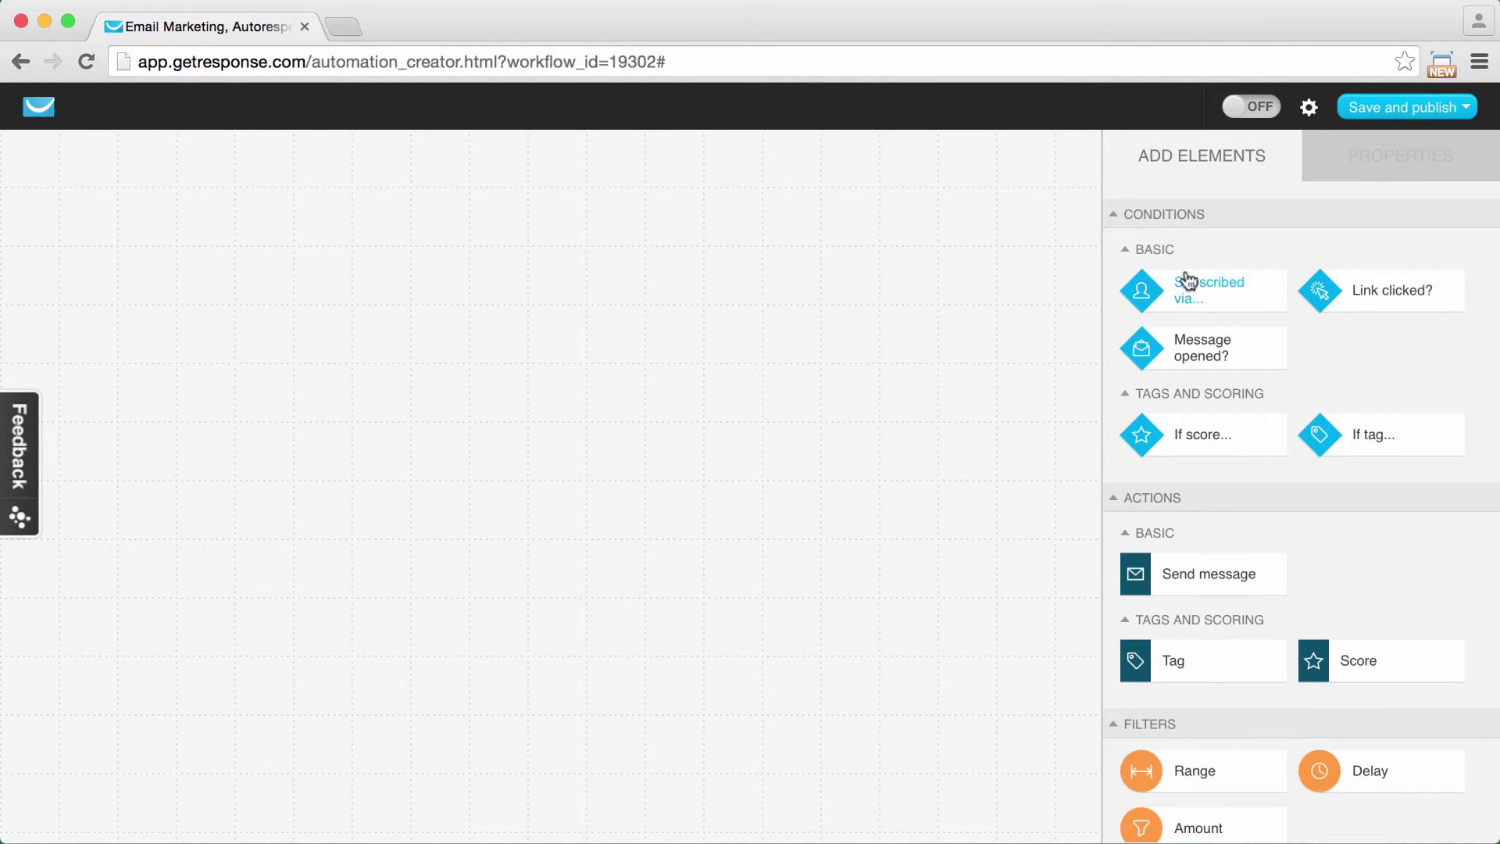
Step: Add a 'Subscribed via' trigger at the top, using Form as the subscription method
left_click_drag(1213, 292, 603, 133)
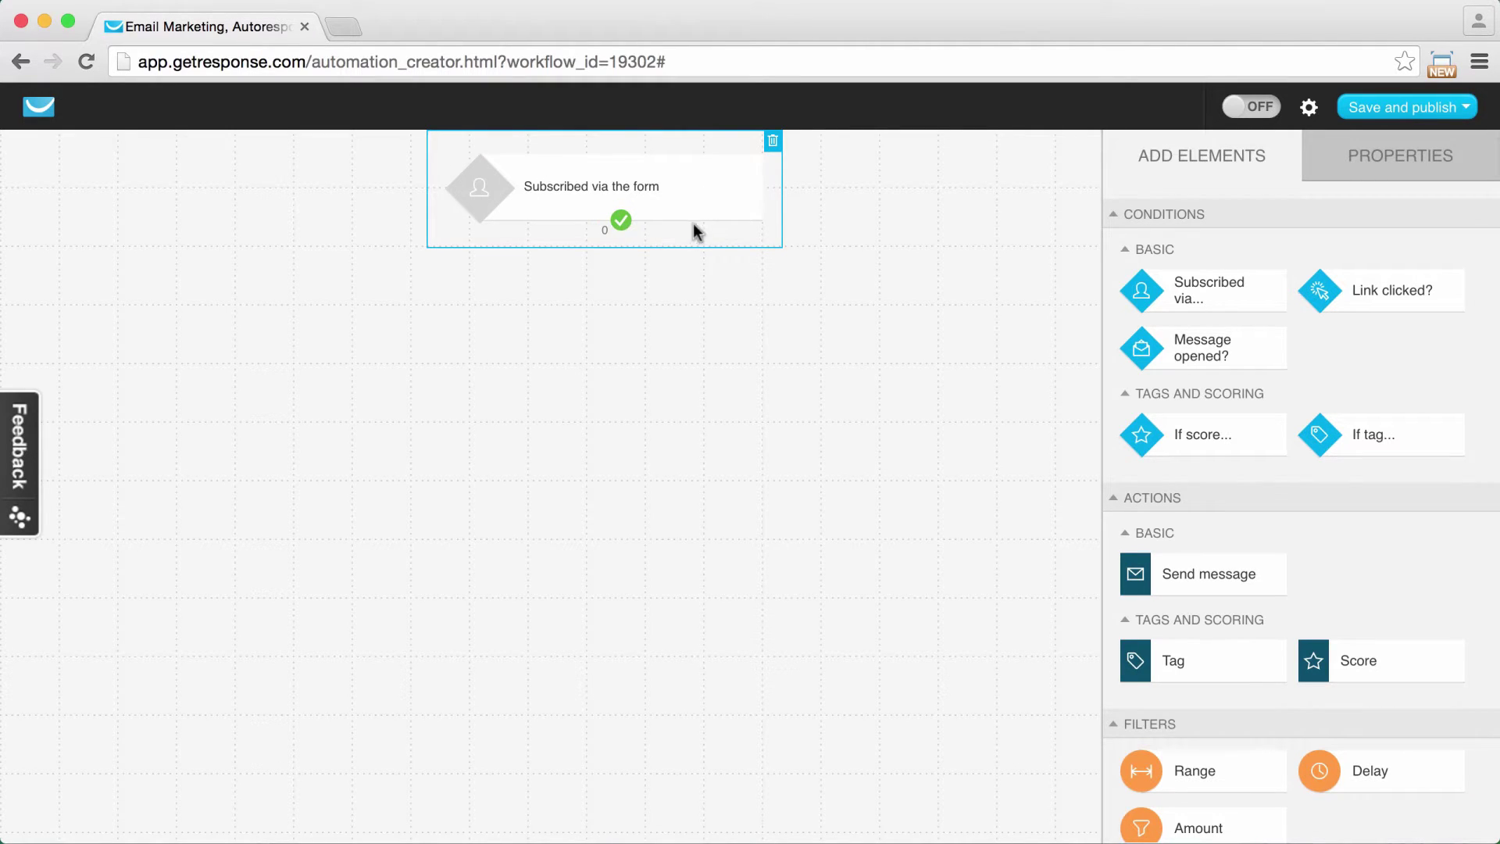
left_click(1408, 164)
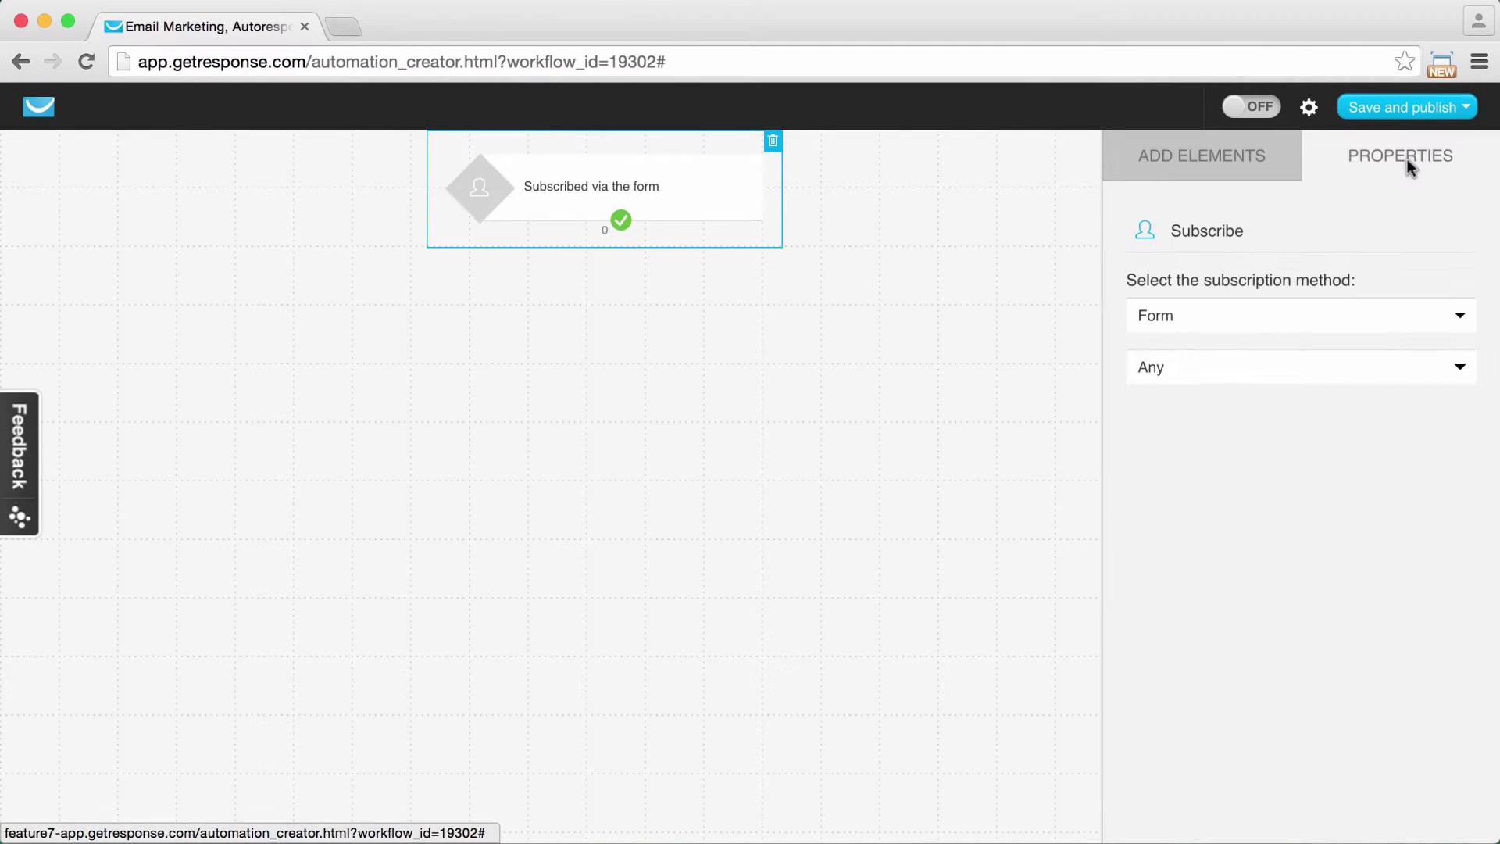
left_click(1186, 331)
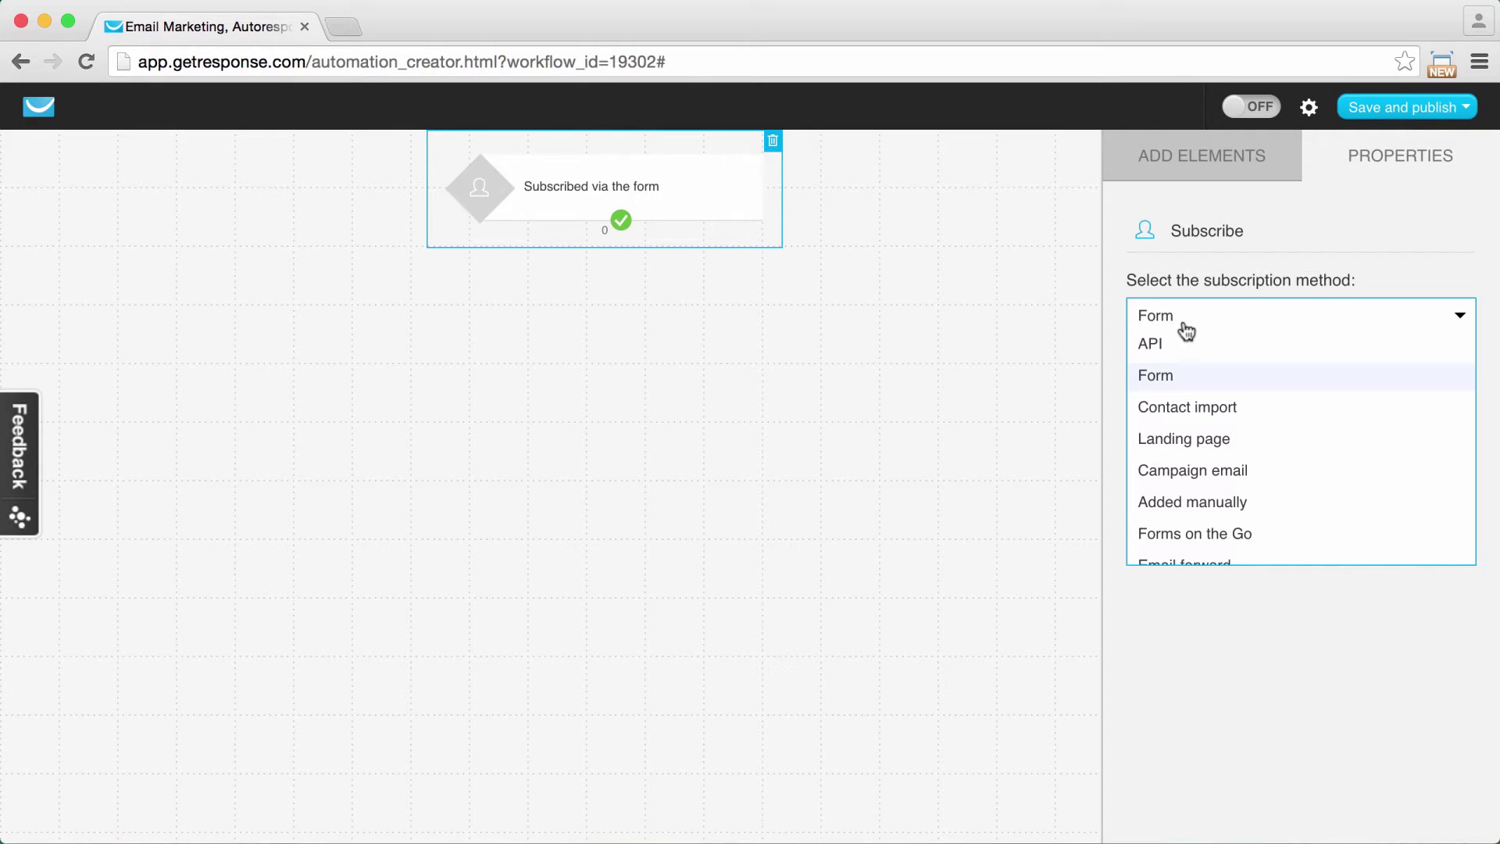
left_click(1172, 383)
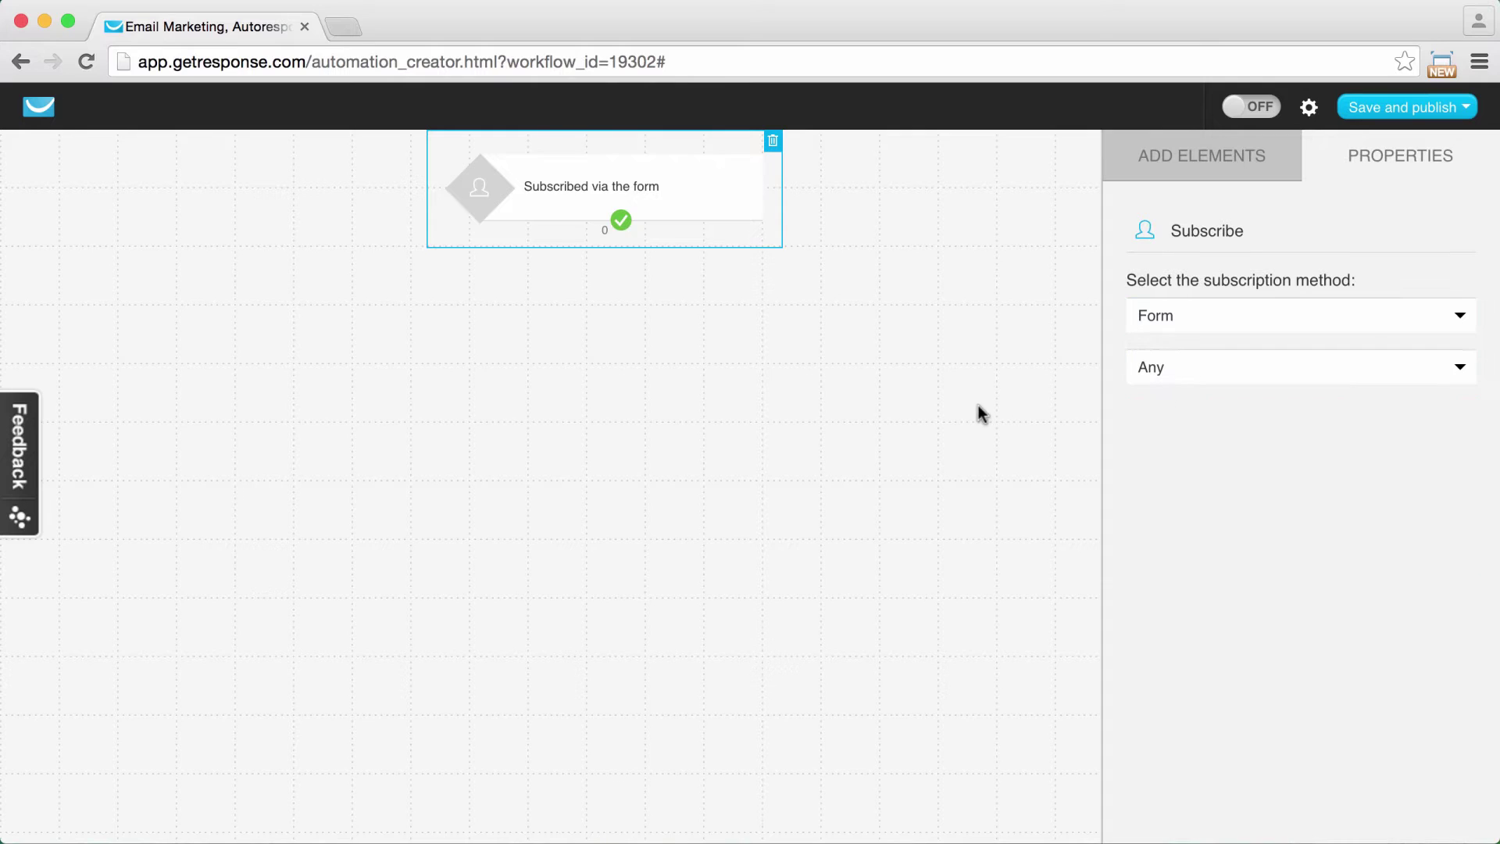
Step: Restrict the trigger to Webform - 12.02.2016, then add a Send message step below it
left_click(1164, 366)
left_click(1183, 426)
left_click(1240, 428)
left_click(1220, 479)
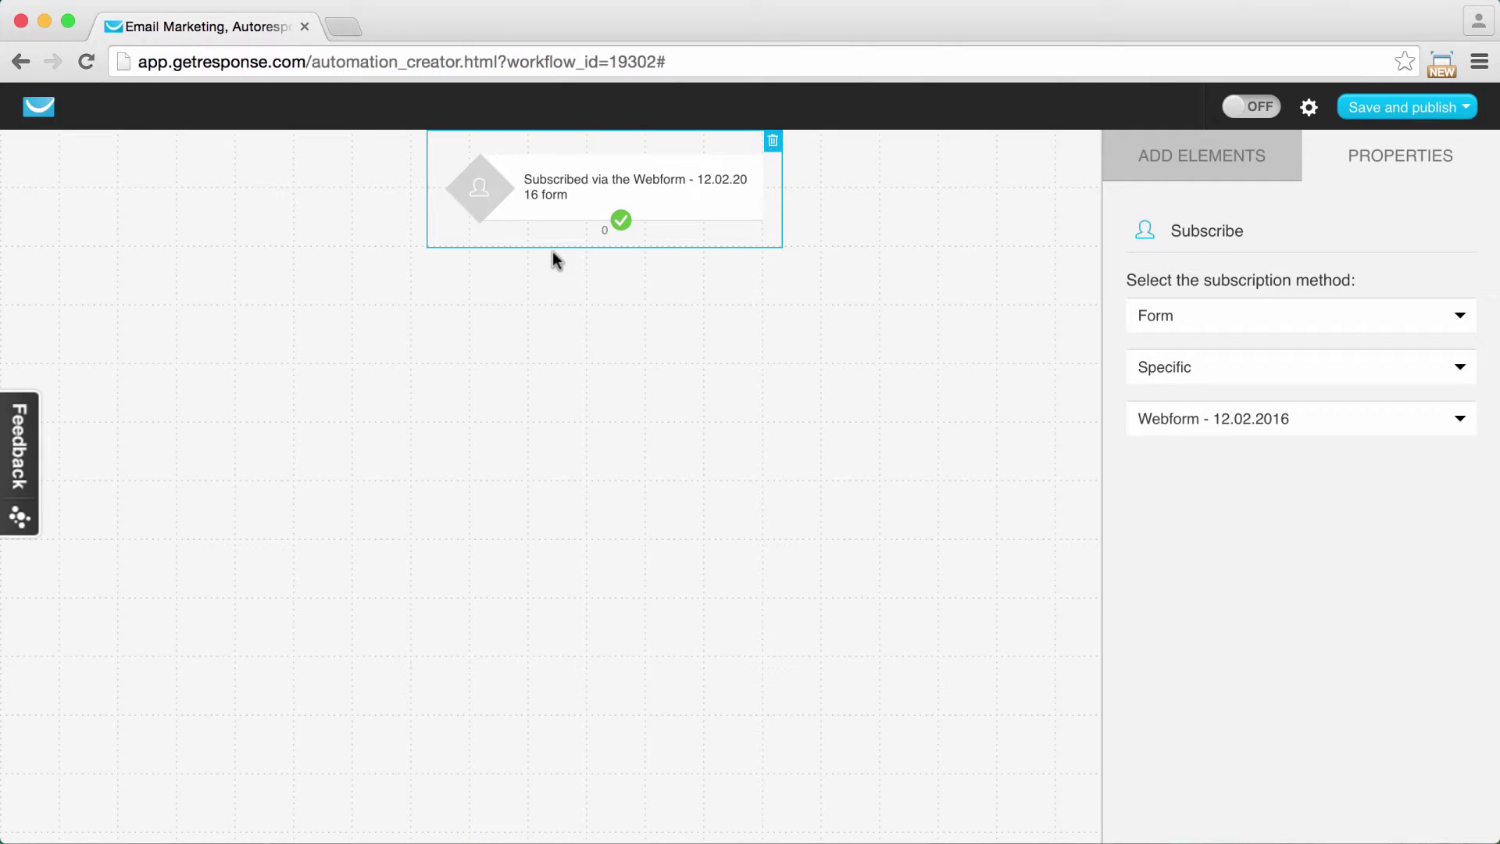
left_click(1224, 157)
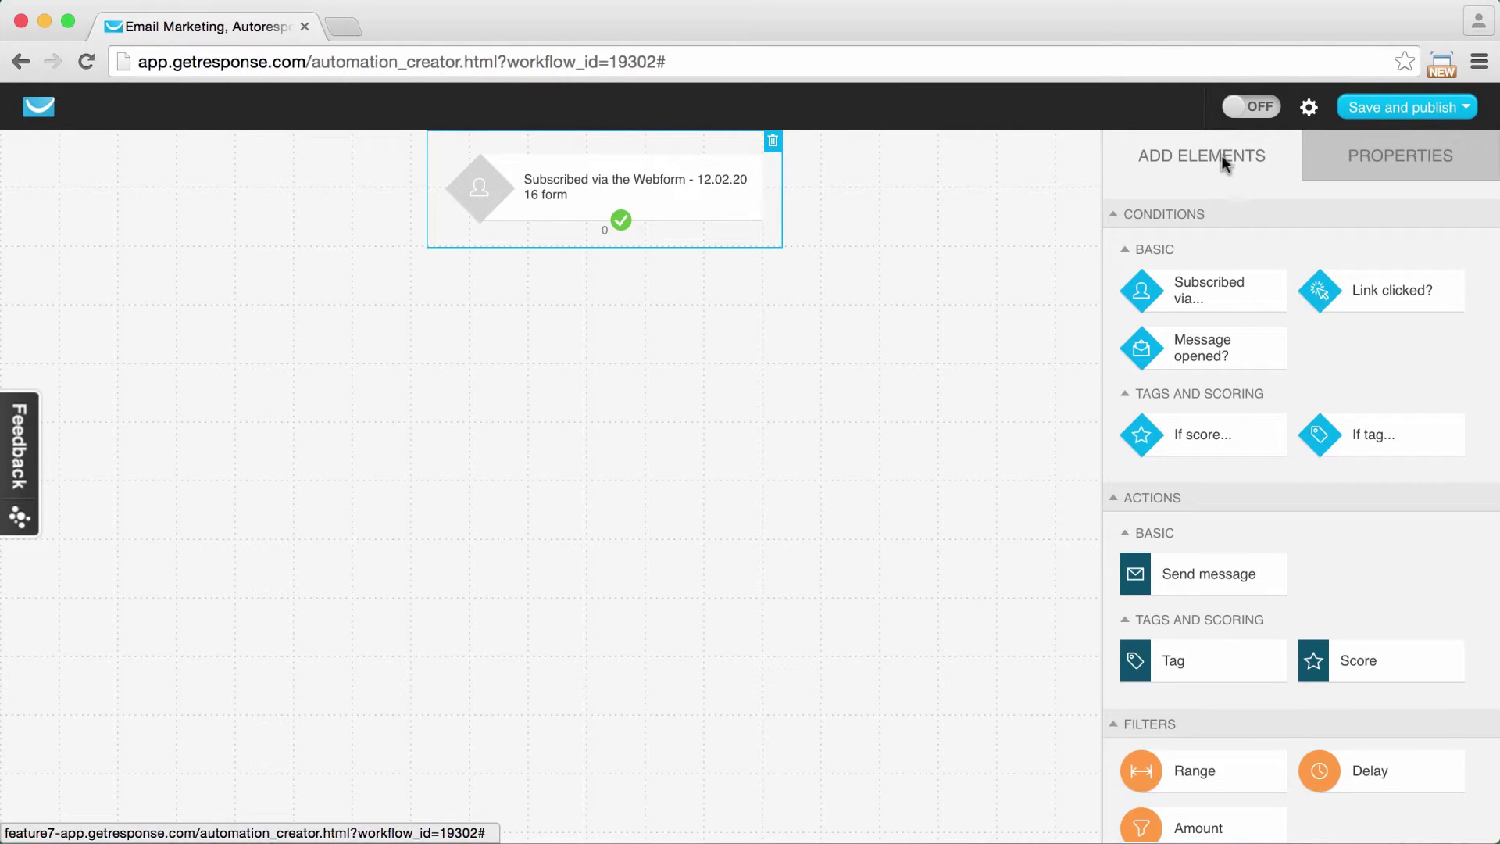
left_click_drag(1205, 578, 621, 222)
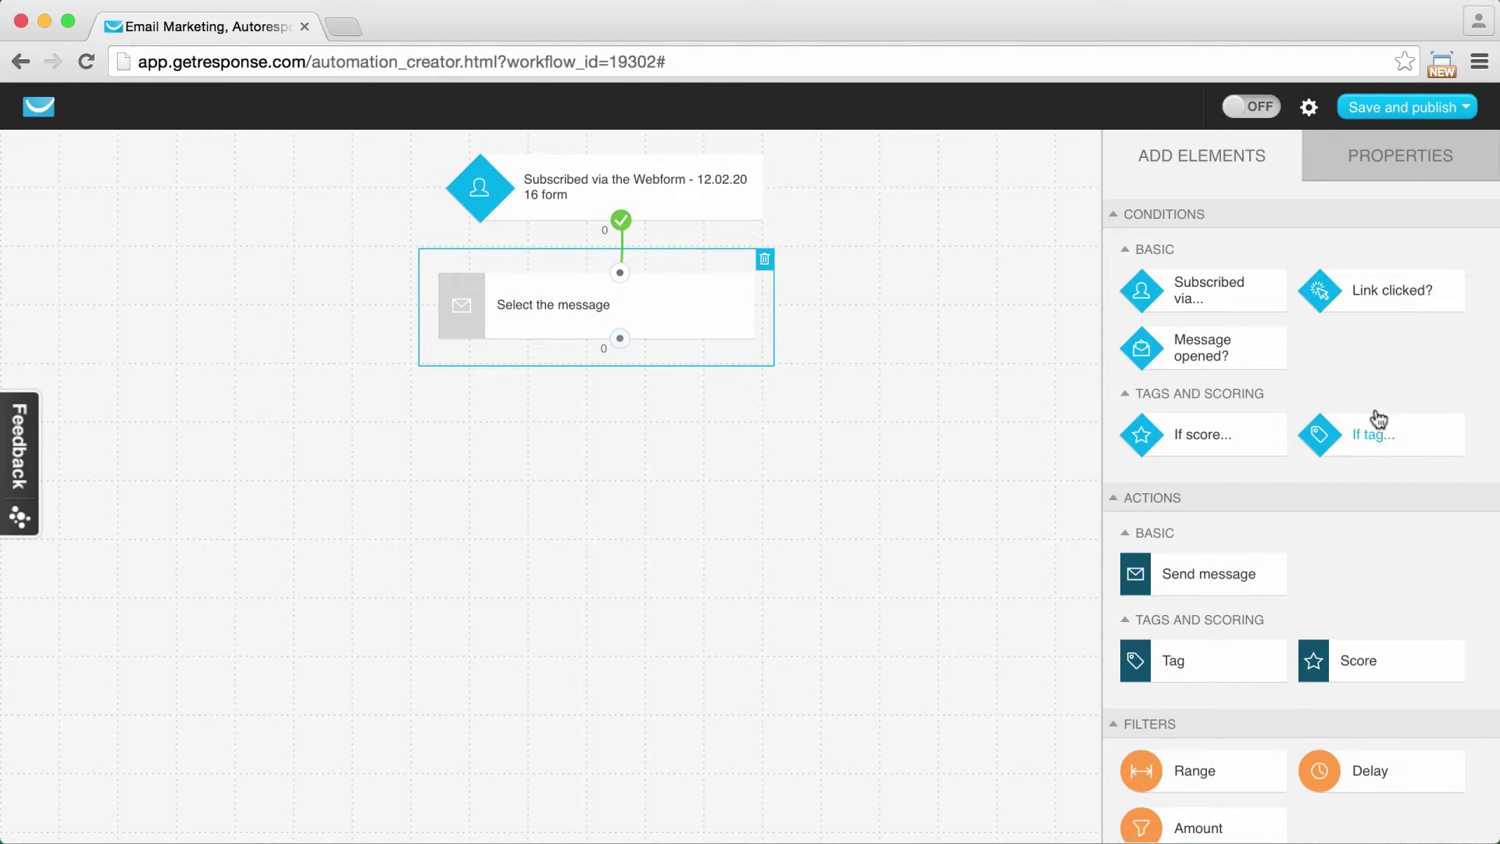
Step: Make the send step deliver the Welcome Email and place a Link clicked? condition below it
left_click(1393, 148)
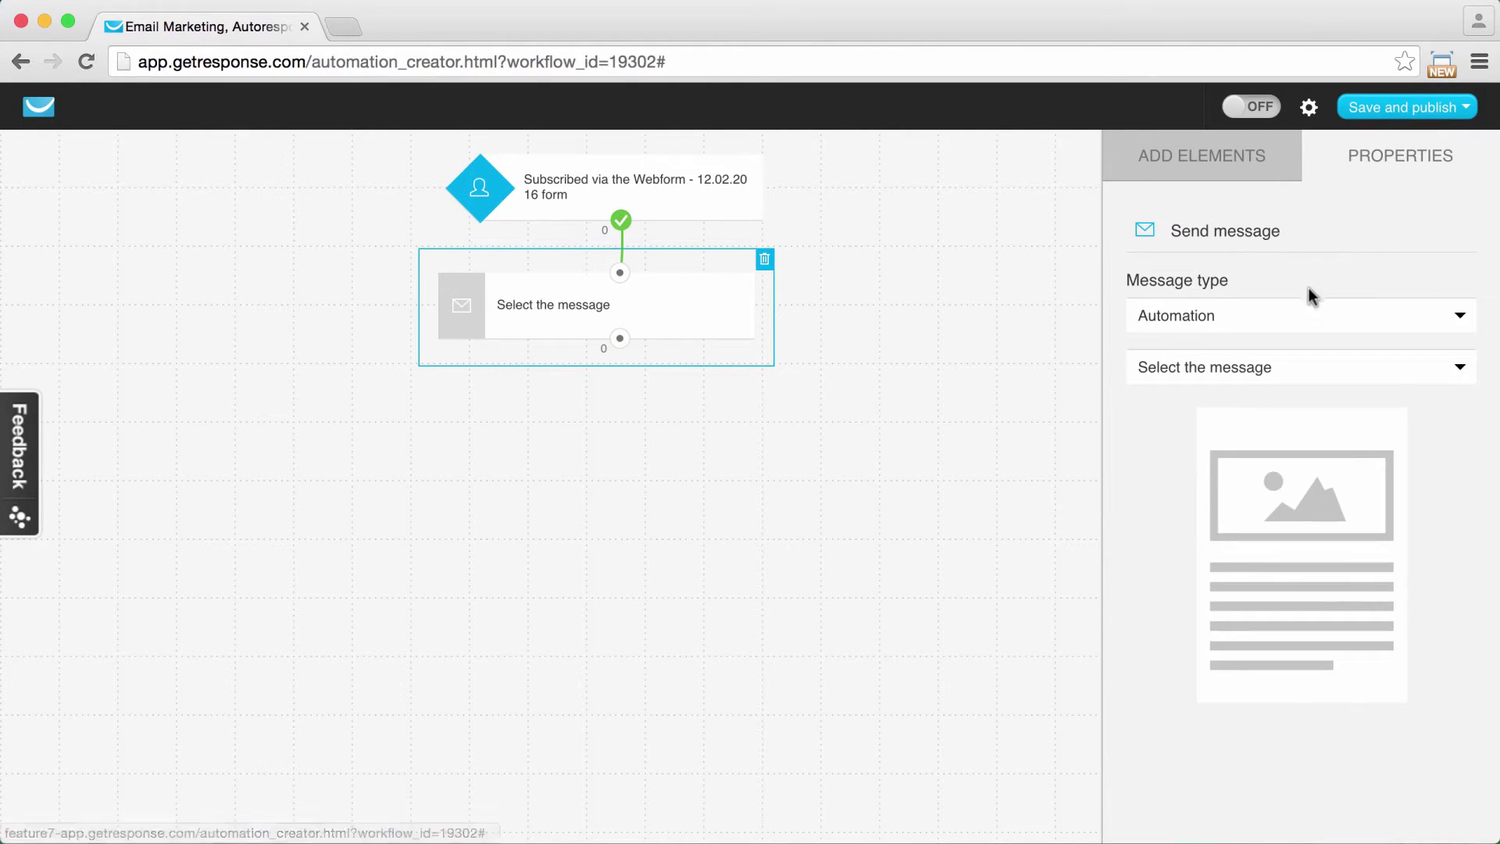
left_click(1217, 371)
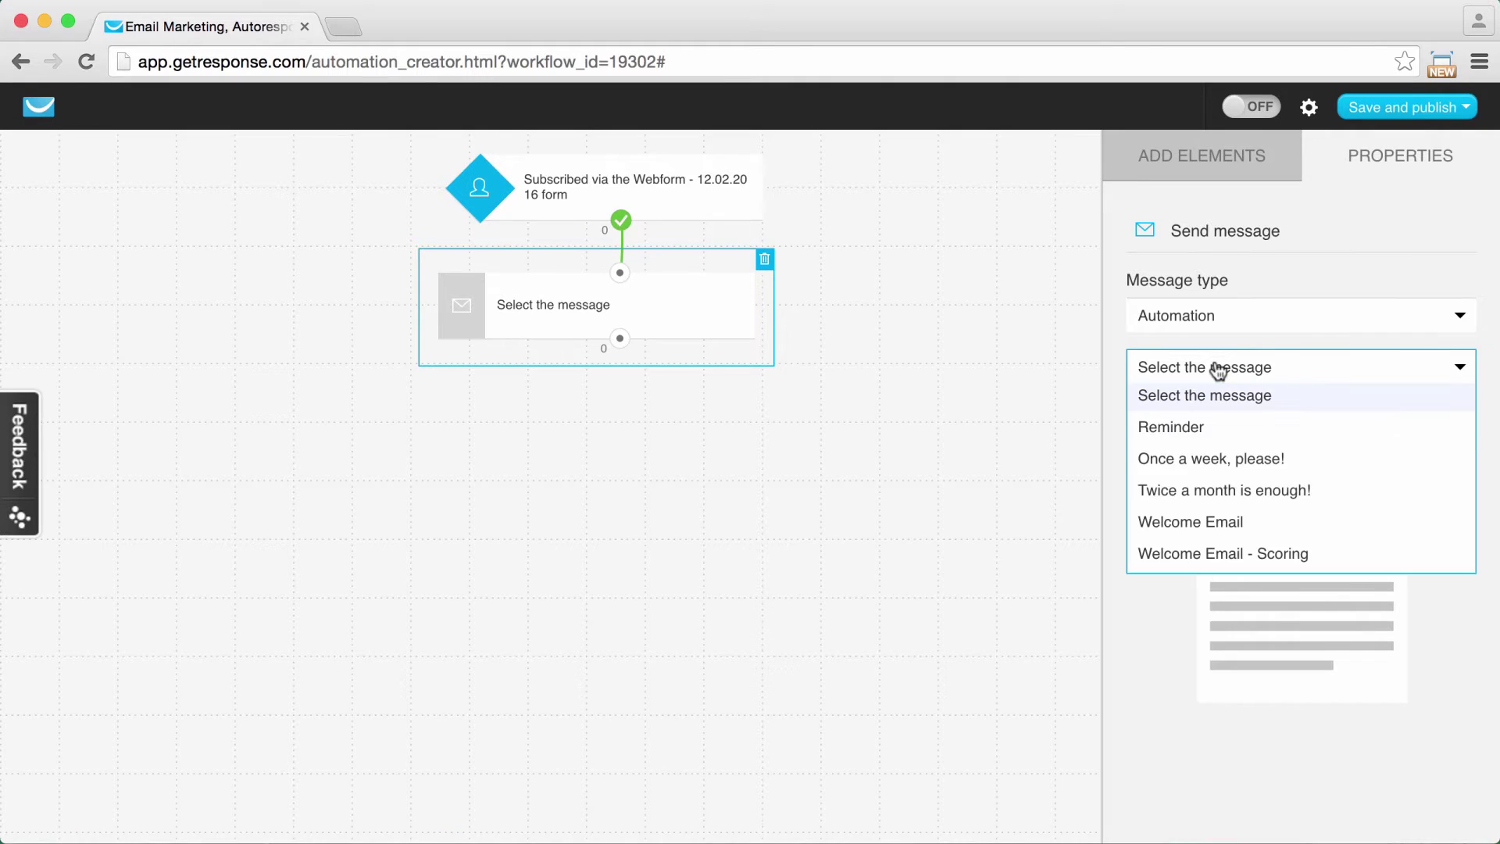
left_click(1194, 522)
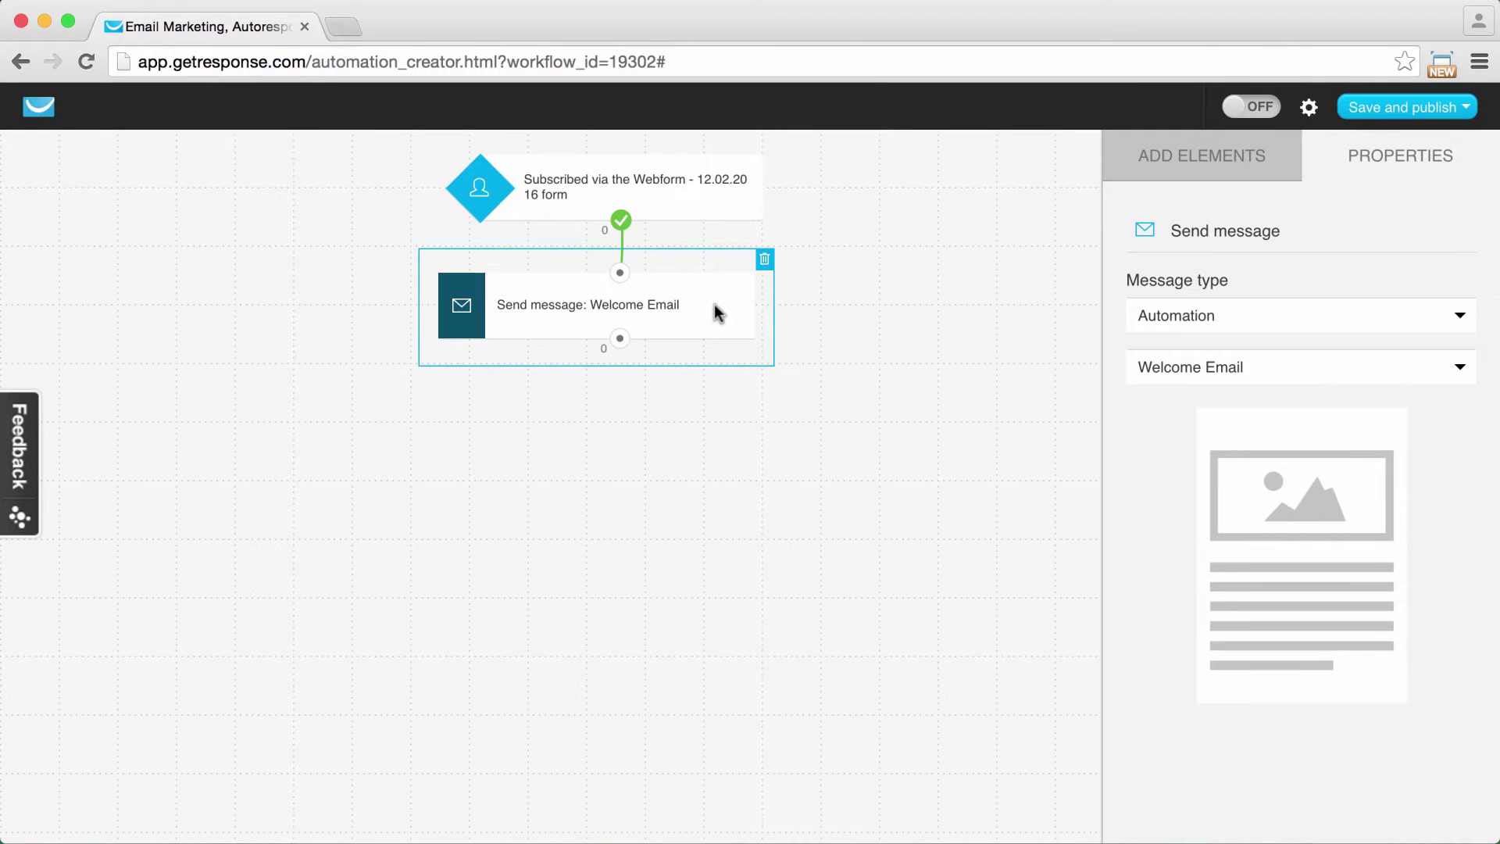
left_click(1168, 156)
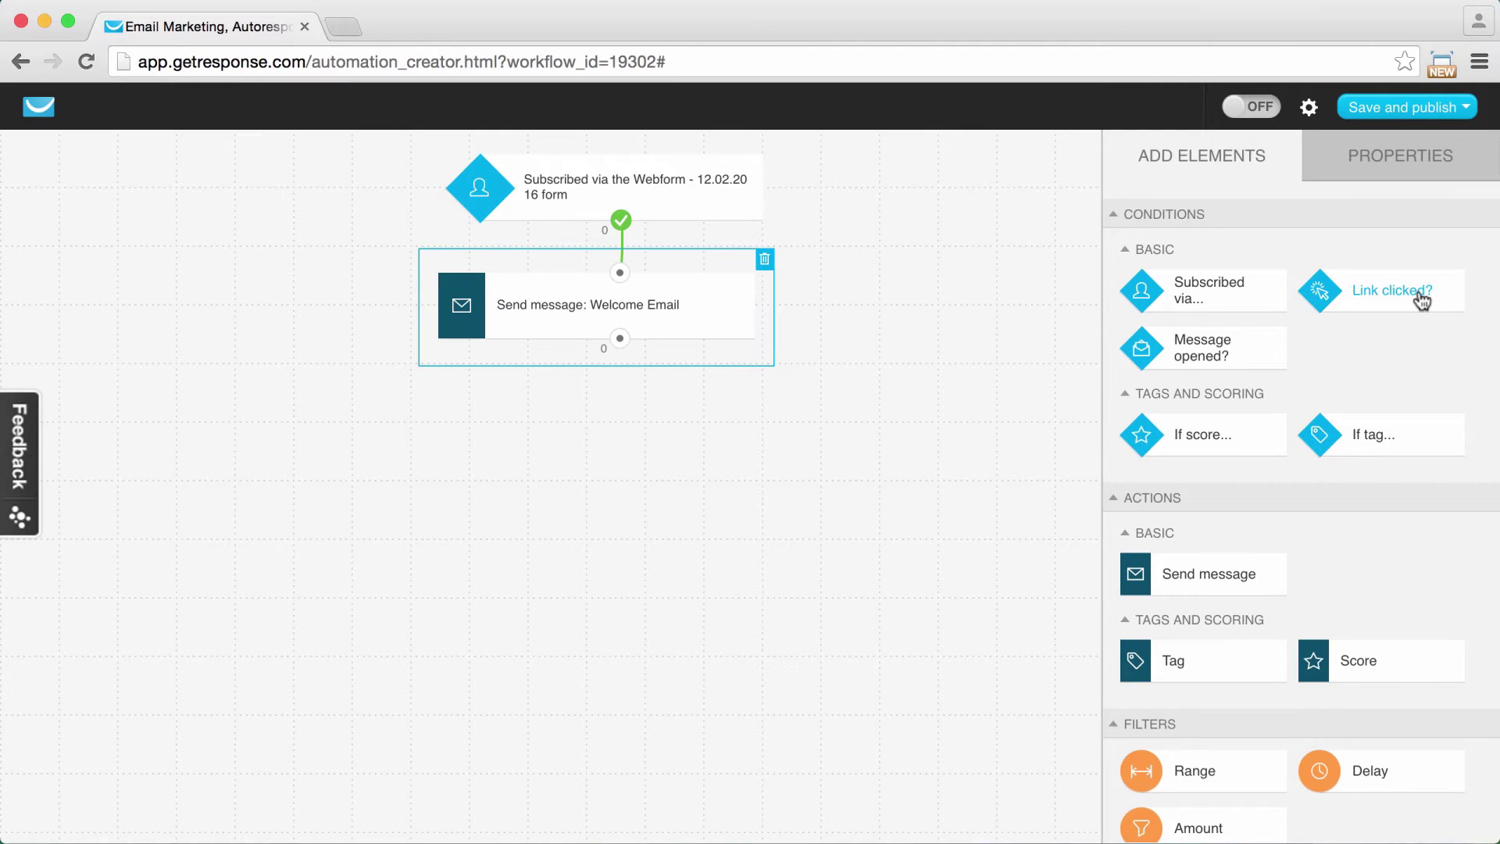
left_click_drag(1421, 301, 612, 408)
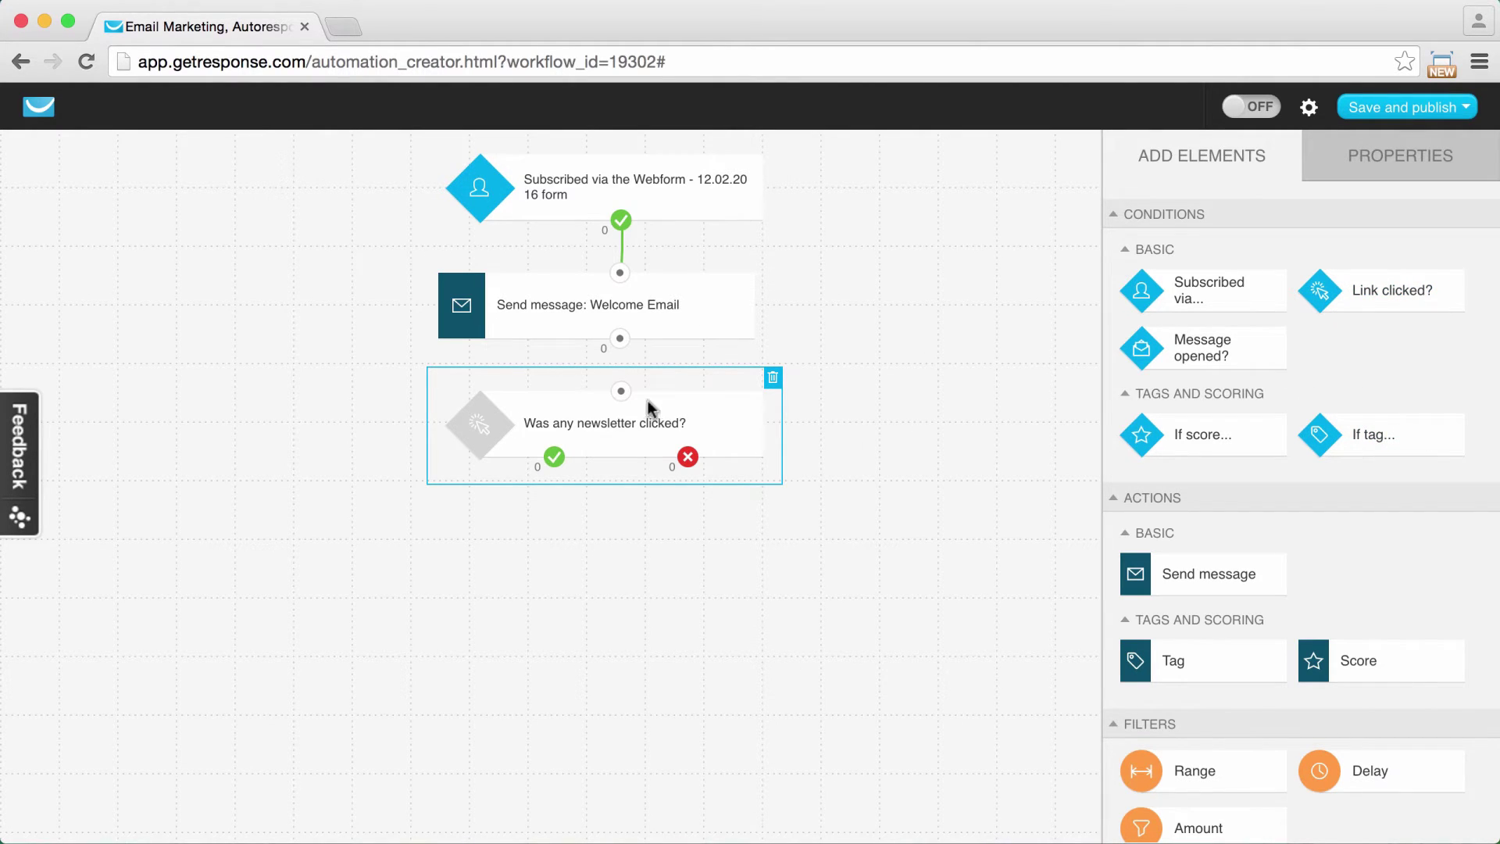
Step: Connect the Link clicked? condition's input to the Welcome Email step's output
left_click_drag(621, 390, 619, 338)
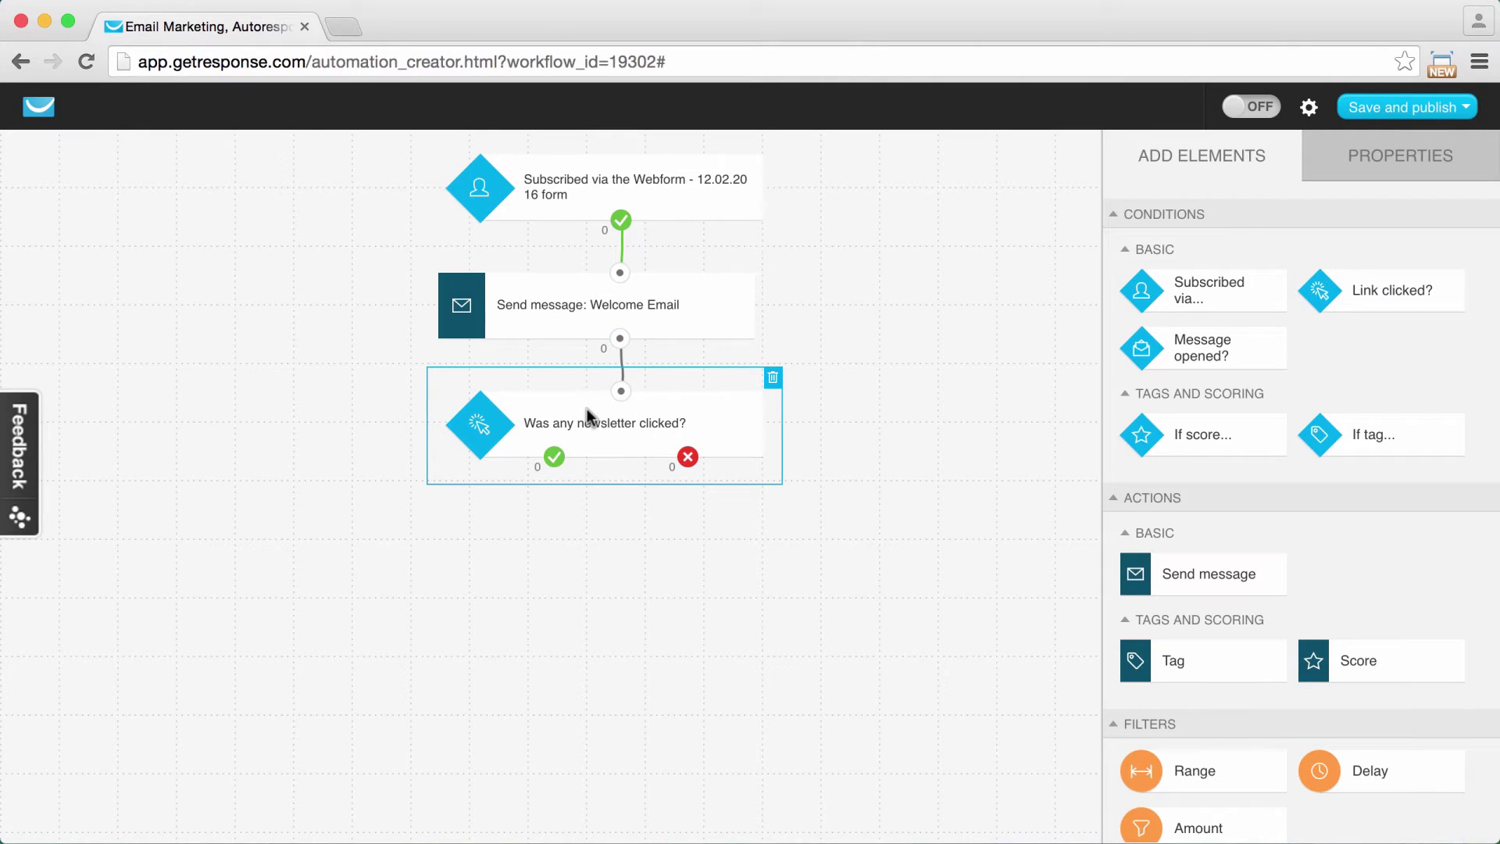
left_click(1378, 156)
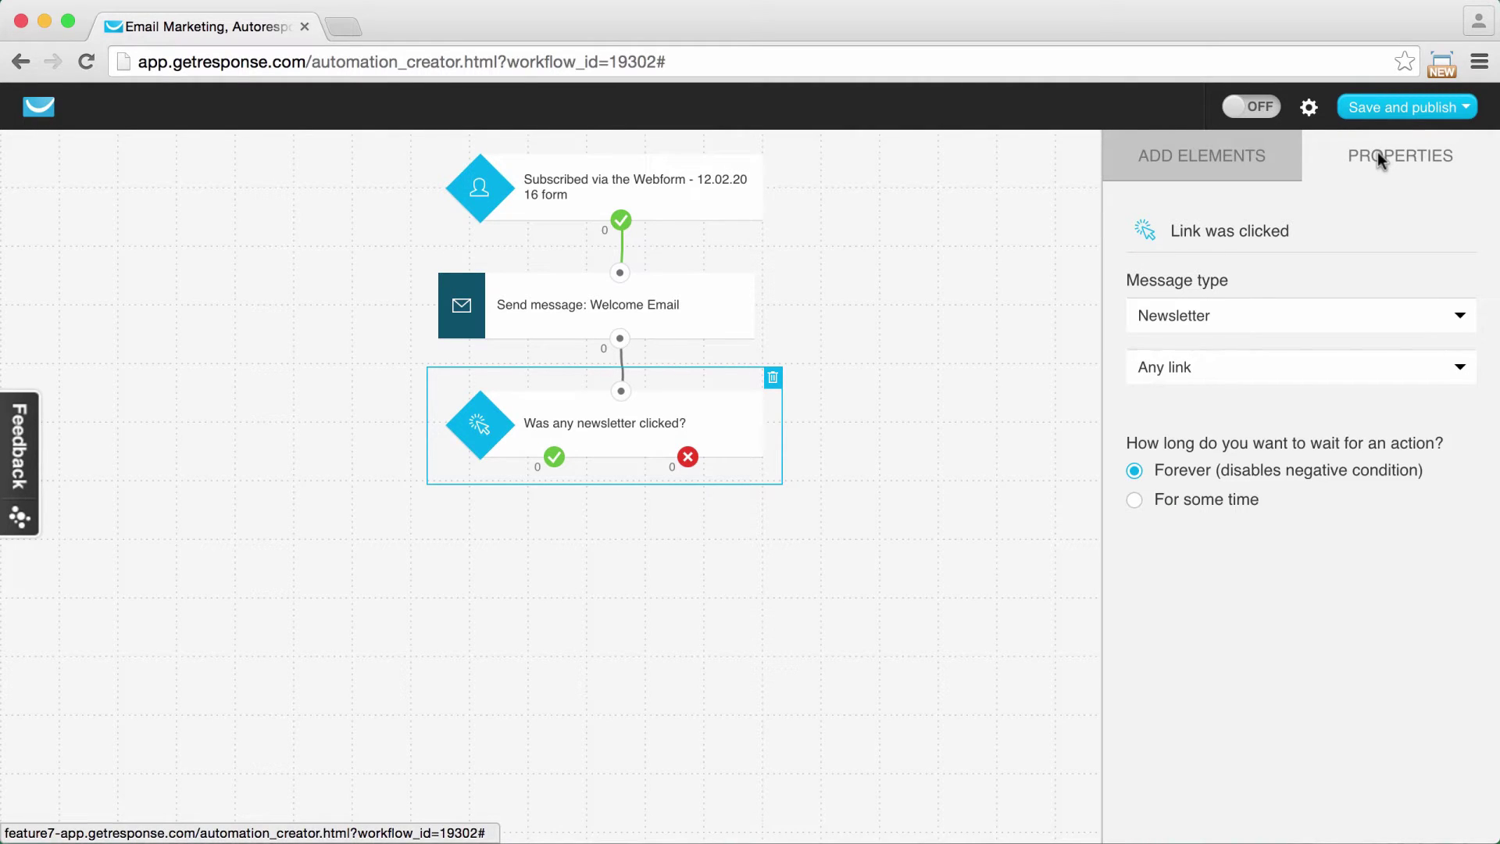
left_click(1232, 368)
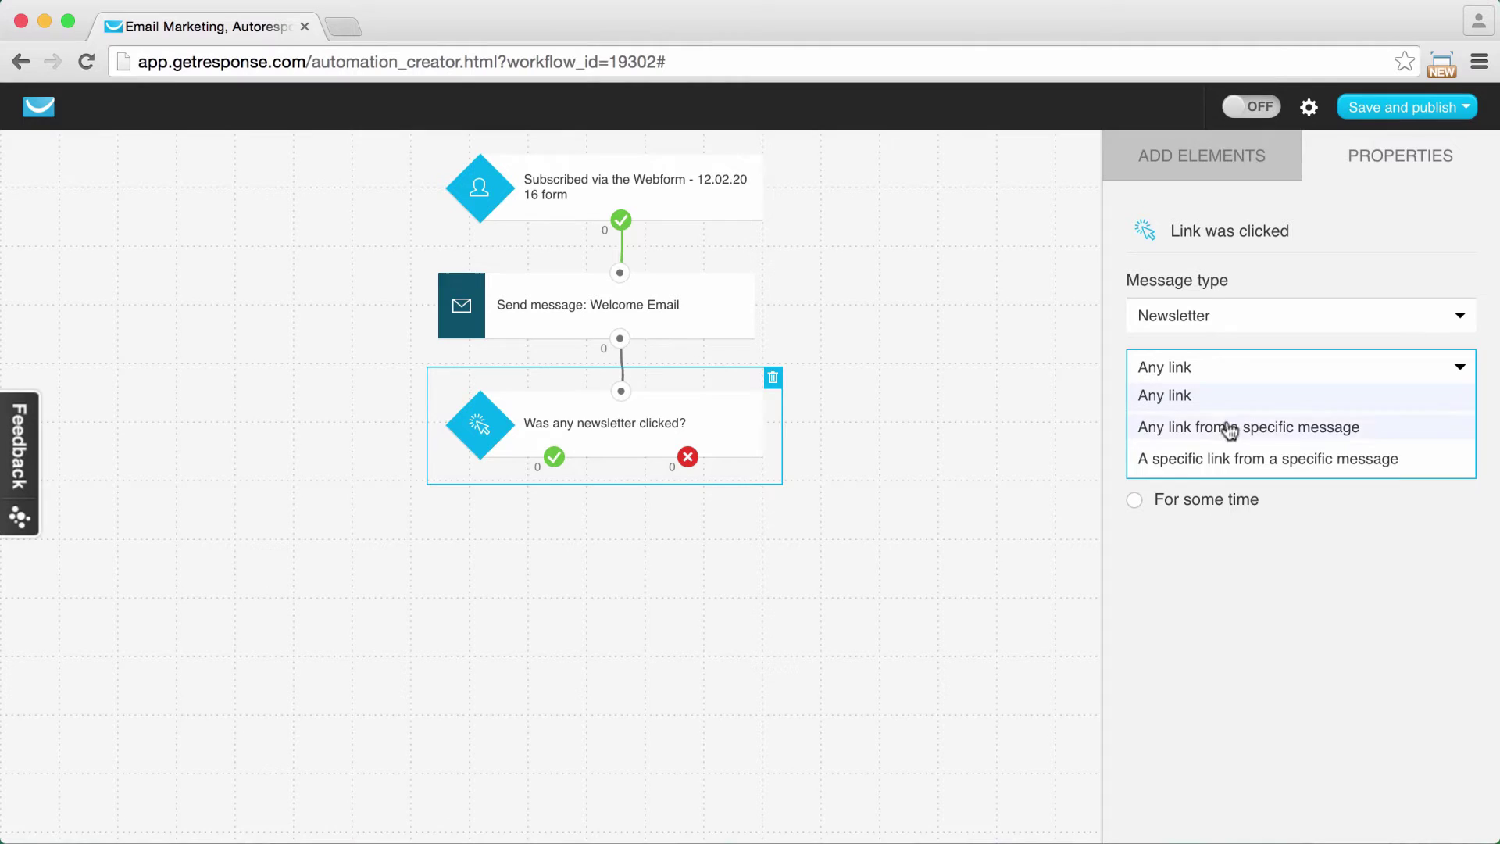
left_click(1219, 458)
left_click(1233, 385)
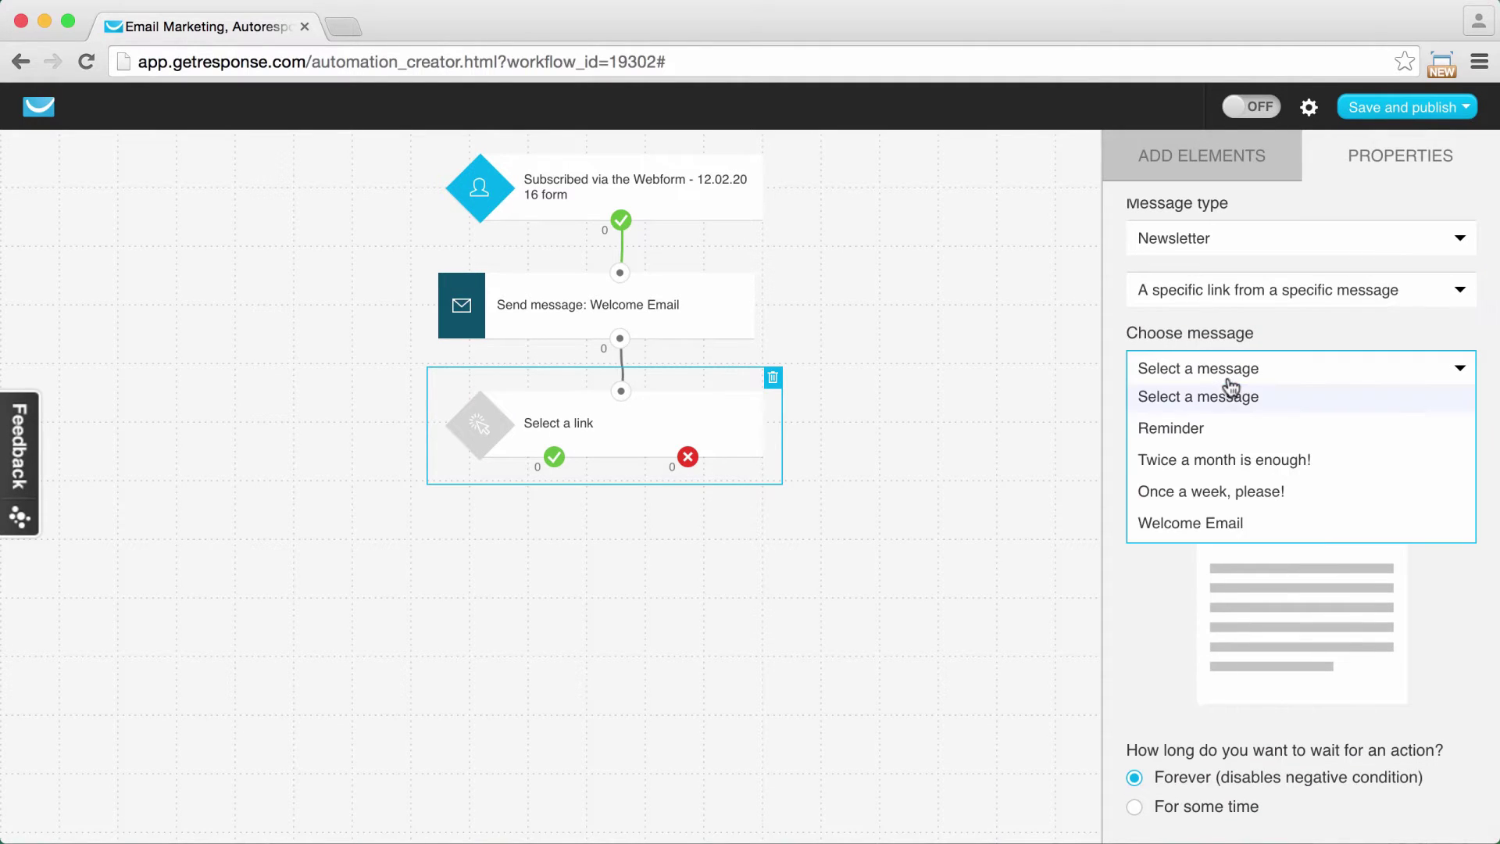
left_click(1188, 522)
scroll(1225, 703, "down", 1)
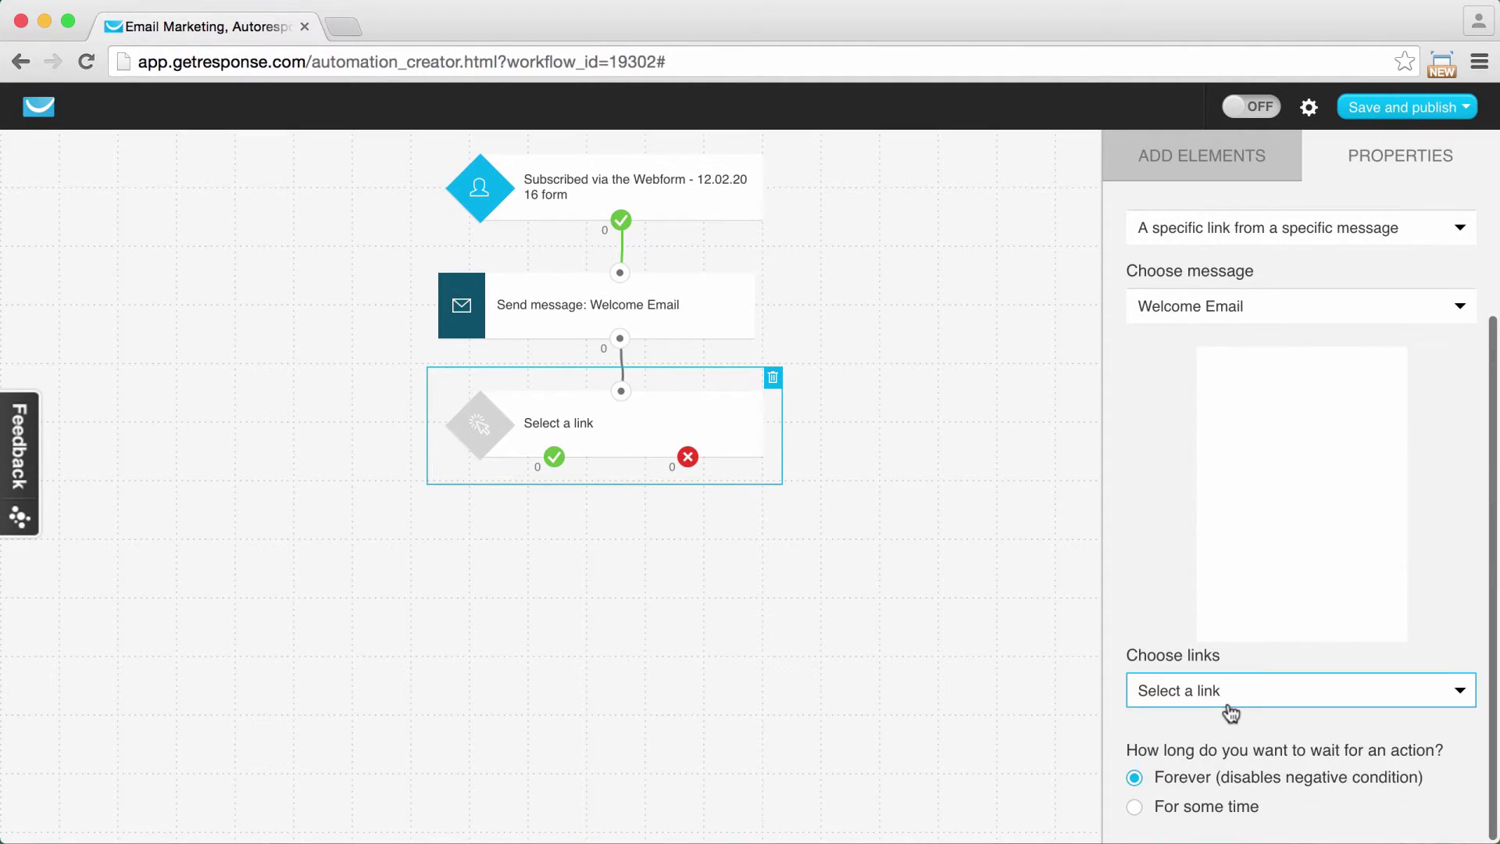
left_click(1230, 713)
left_click(1253, 750)
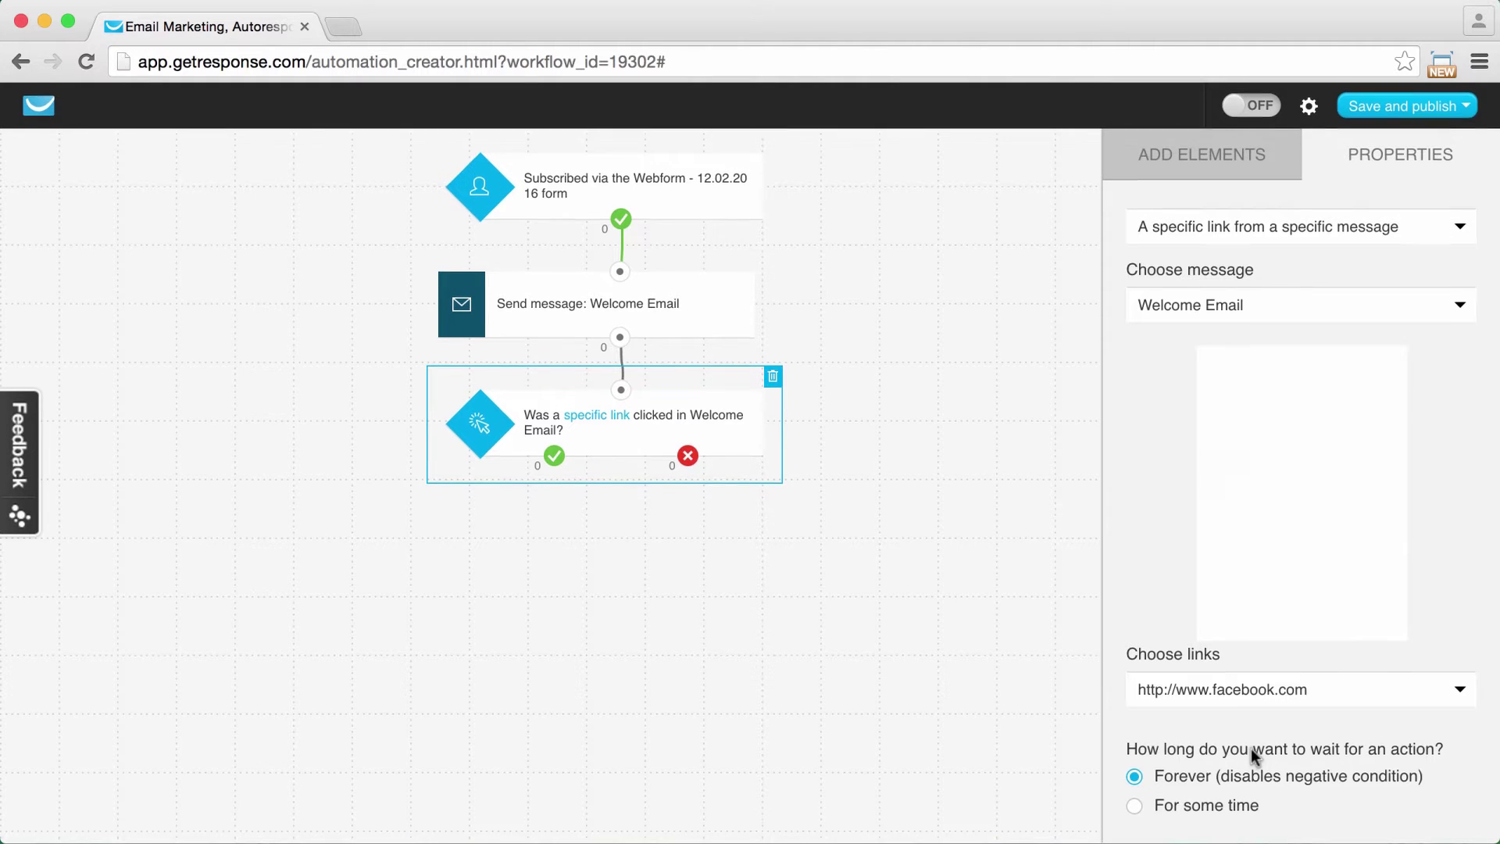
left_click(1174, 695)
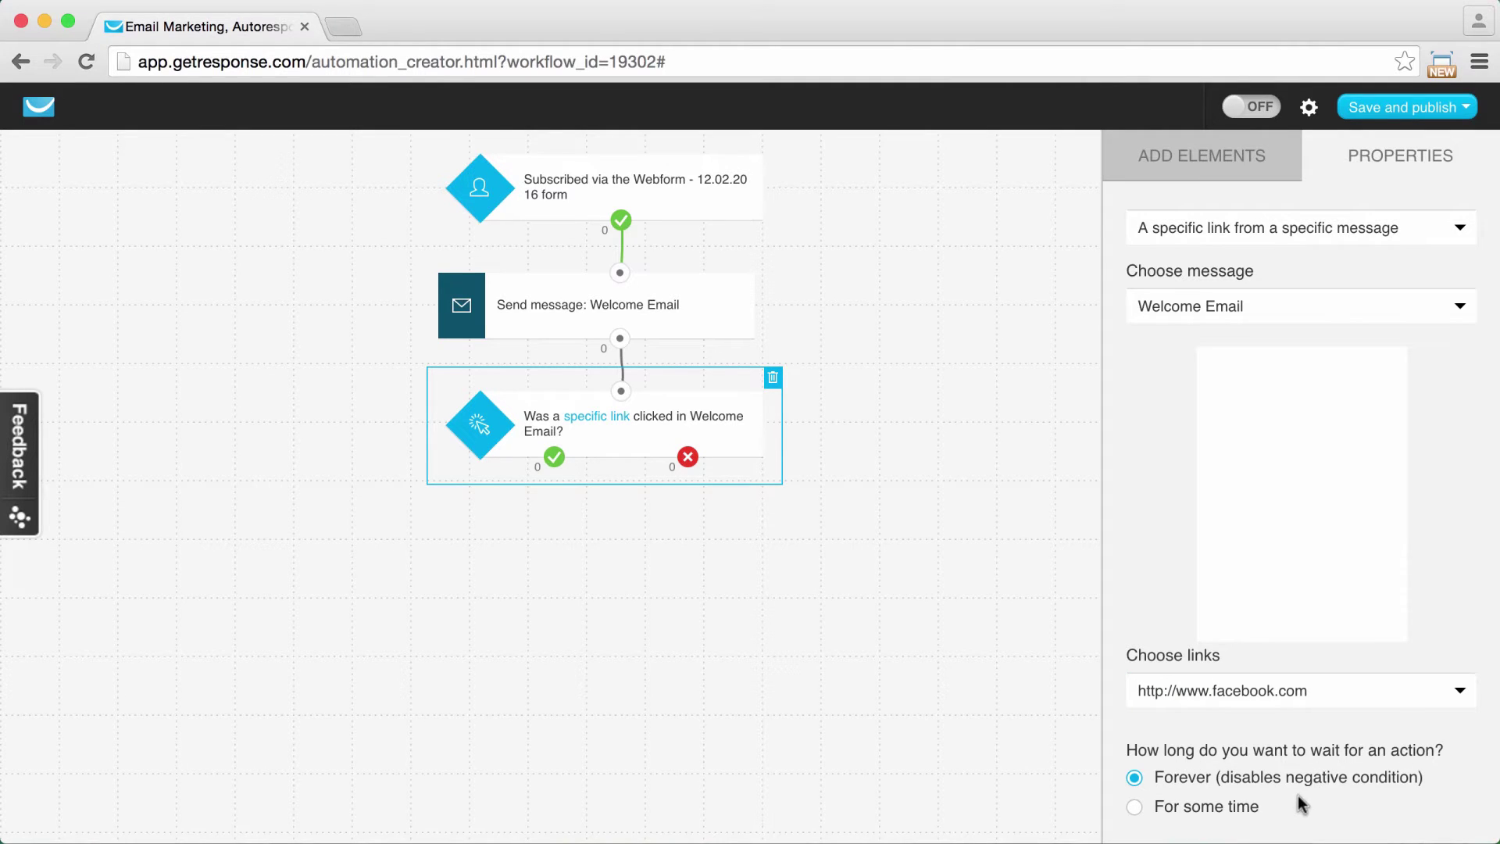
left_click(1134, 807)
Step: Review the 1 day, 12 hours, 30 minutes wait and return to the element library
scroll(1282, 808, "down", 2)
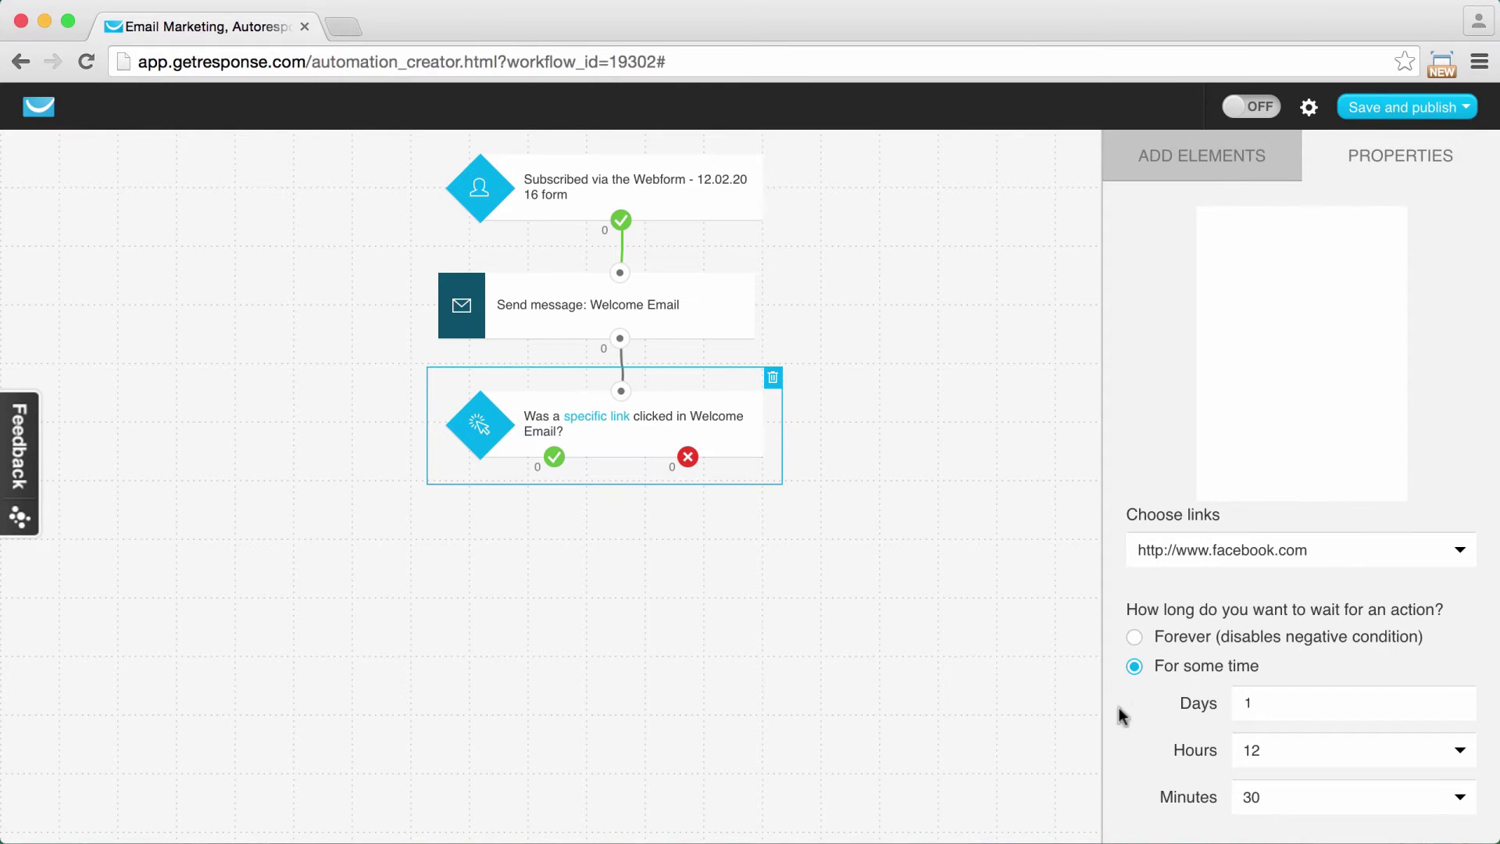
scroll(1266, 508, "up", 4)
scroll(1262, 539, "down", 2)
scroll(1257, 503, "down", 2)
left_click(1173, 161)
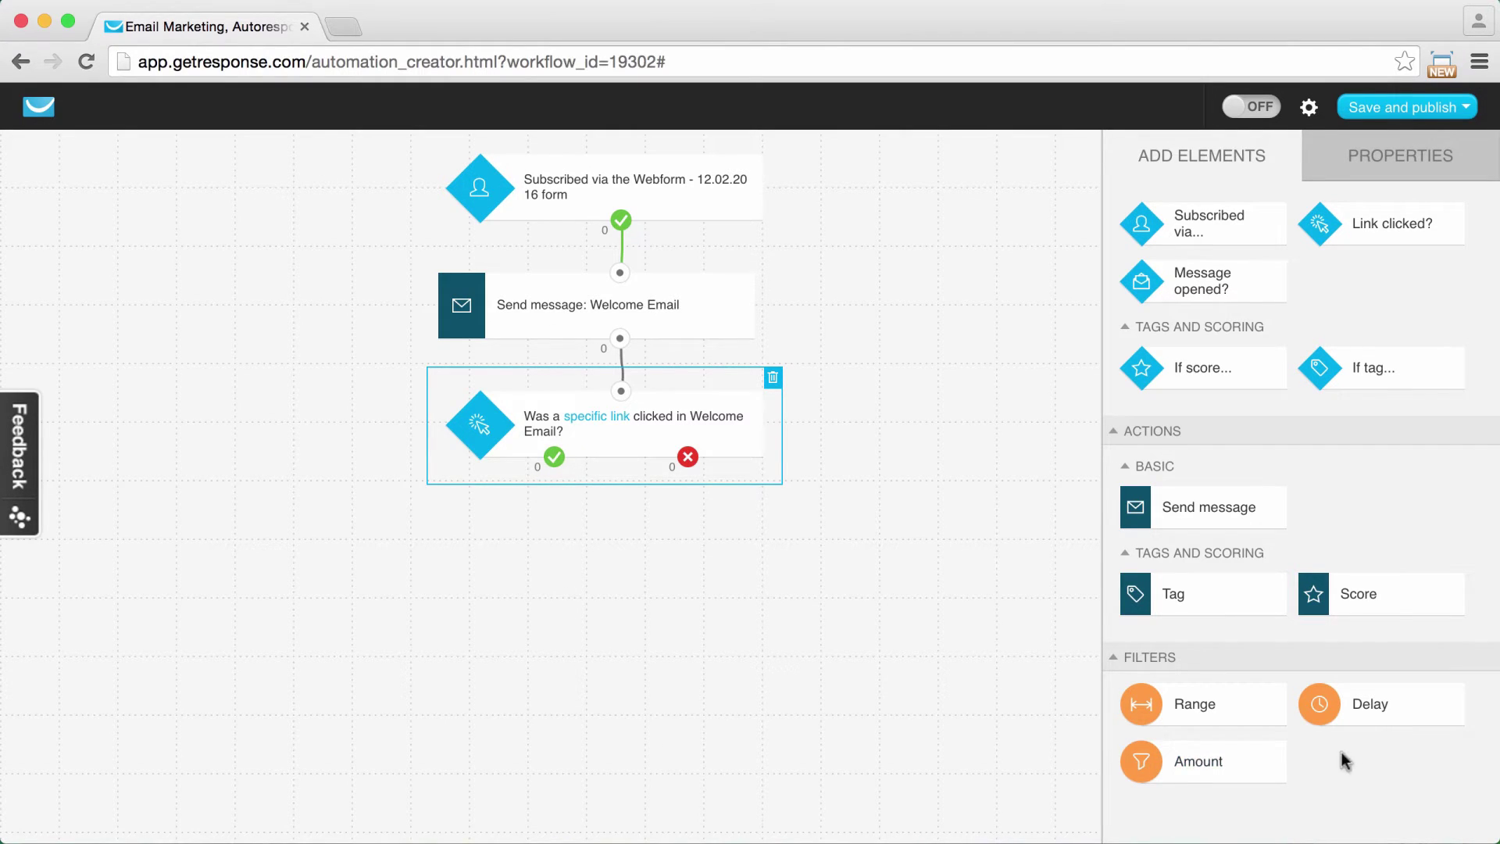
Step: Add a 7-day Delay after the clicked outcome, followed by a new Send message step
left_click_drag(1373, 706, 553, 466)
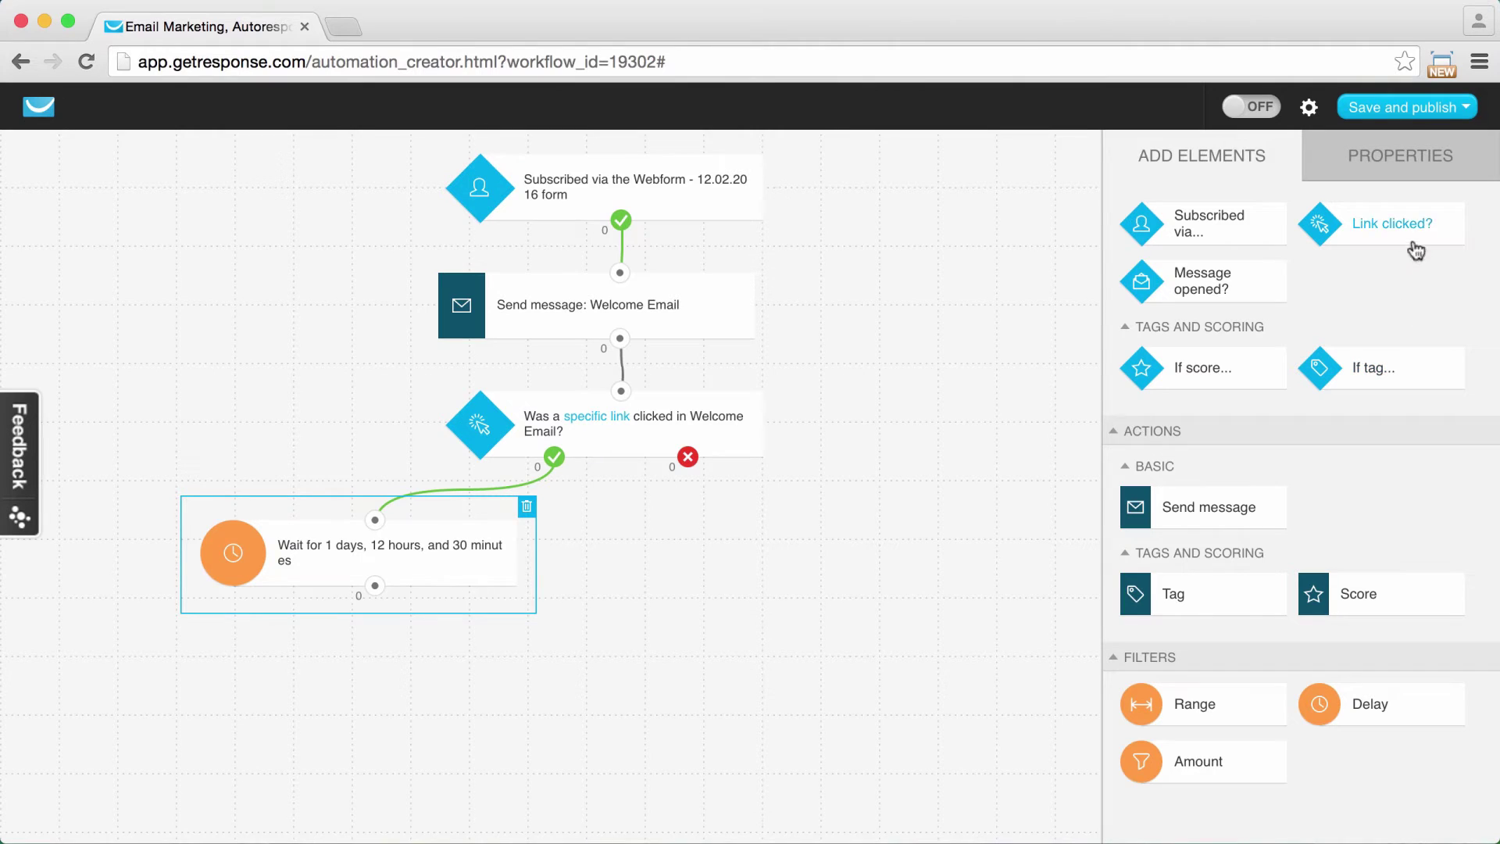
left_click(1409, 176)
double_click(1254, 314)
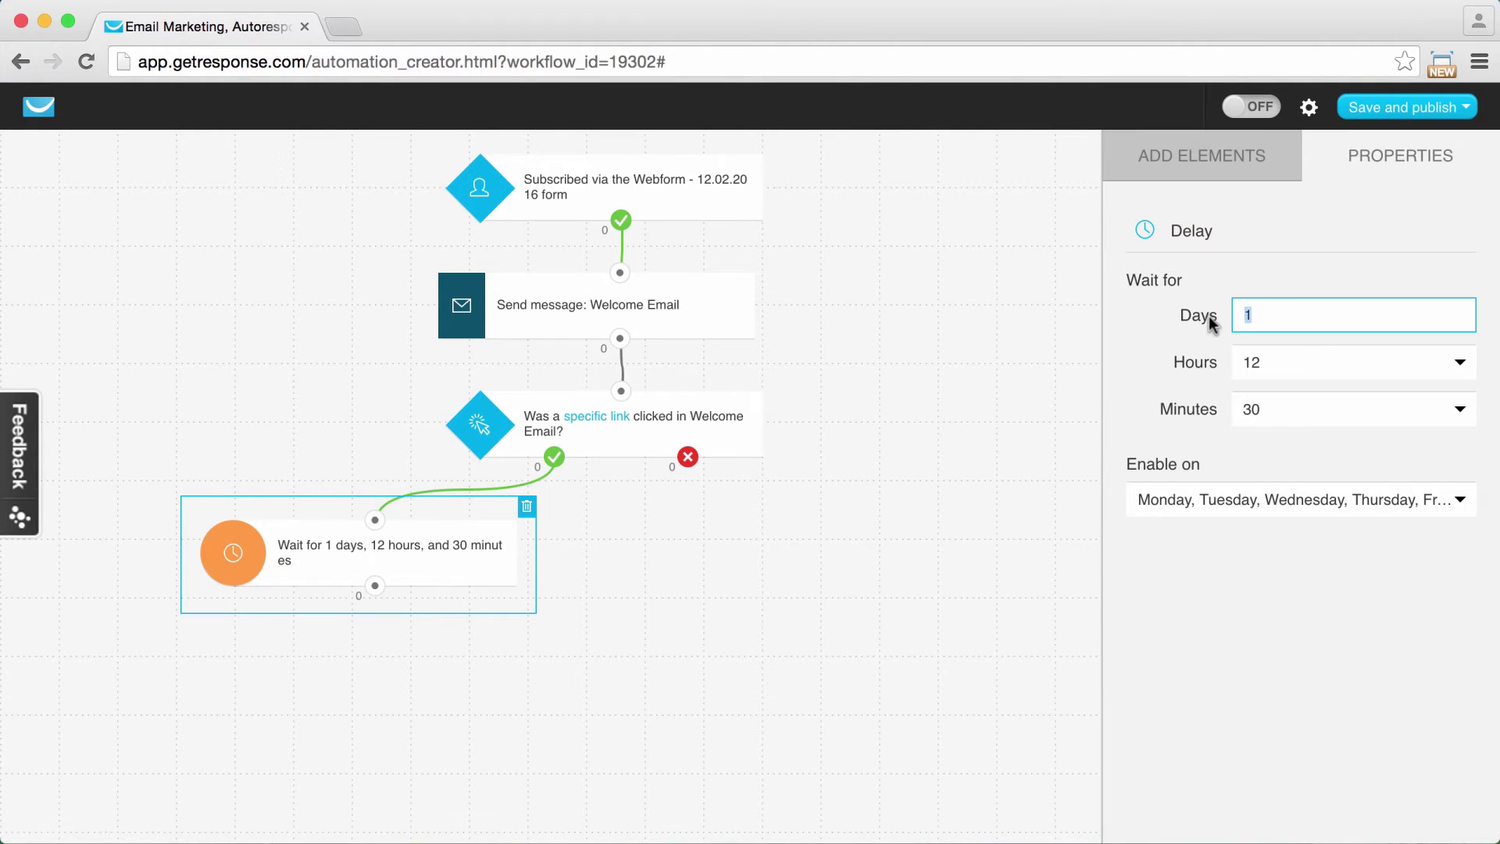
type("7")
left_click(1283, 242)
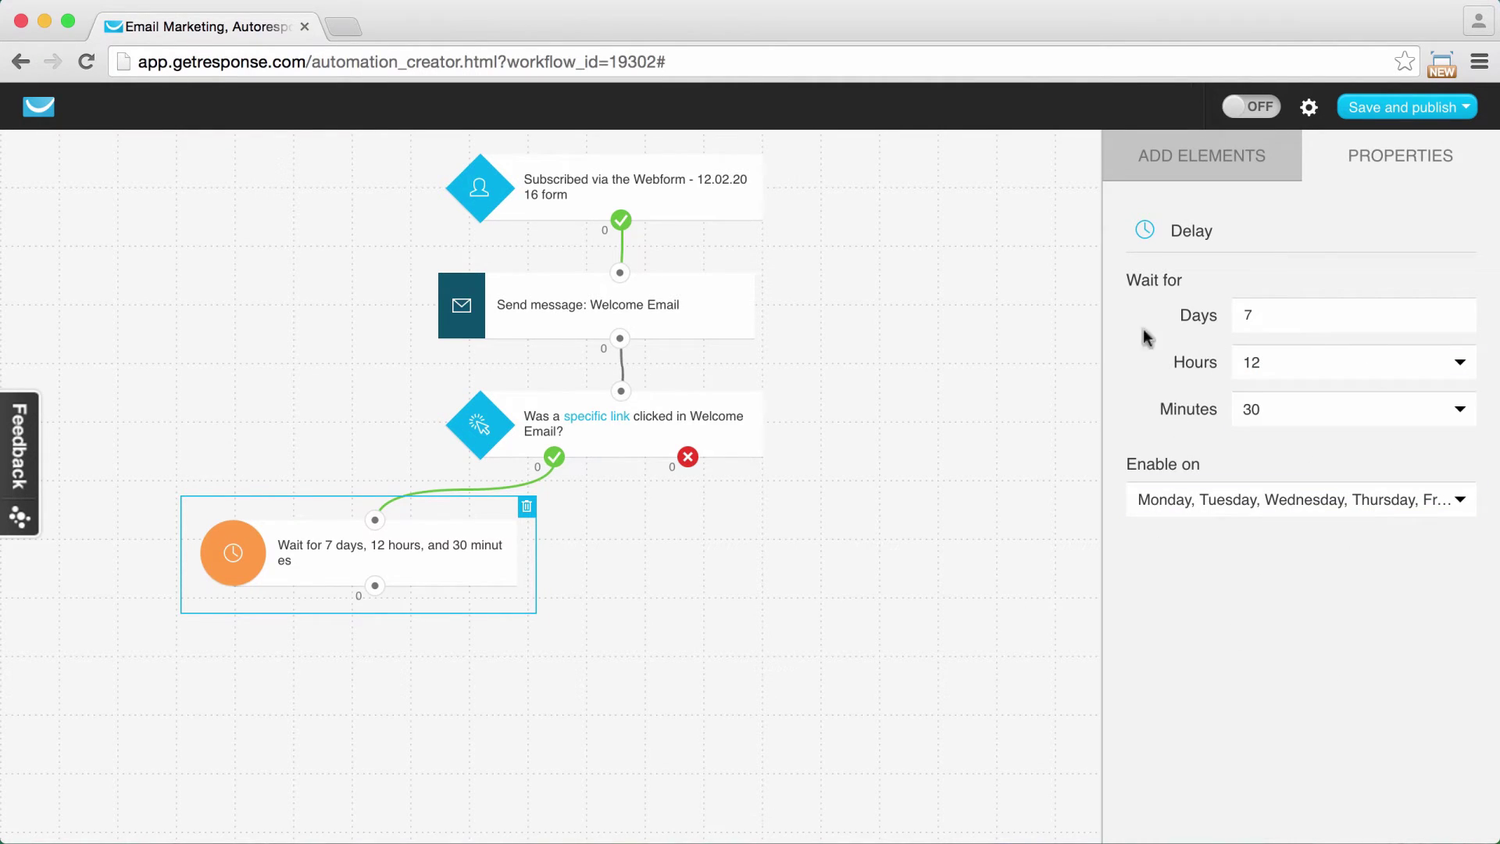
left_click(1179, 158)
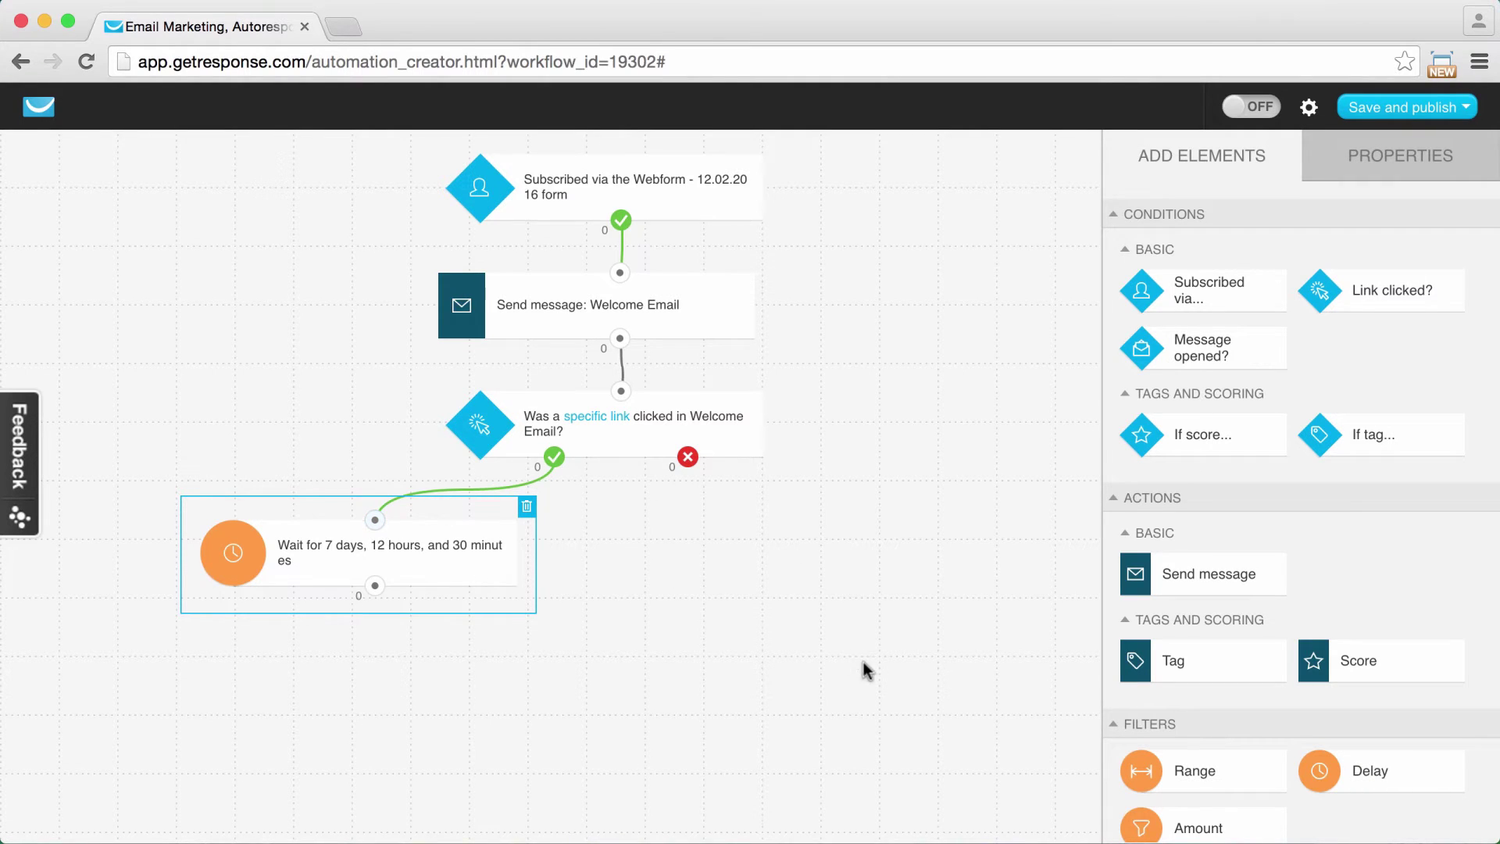
left_click_drag(1150, 585, 377, 590)
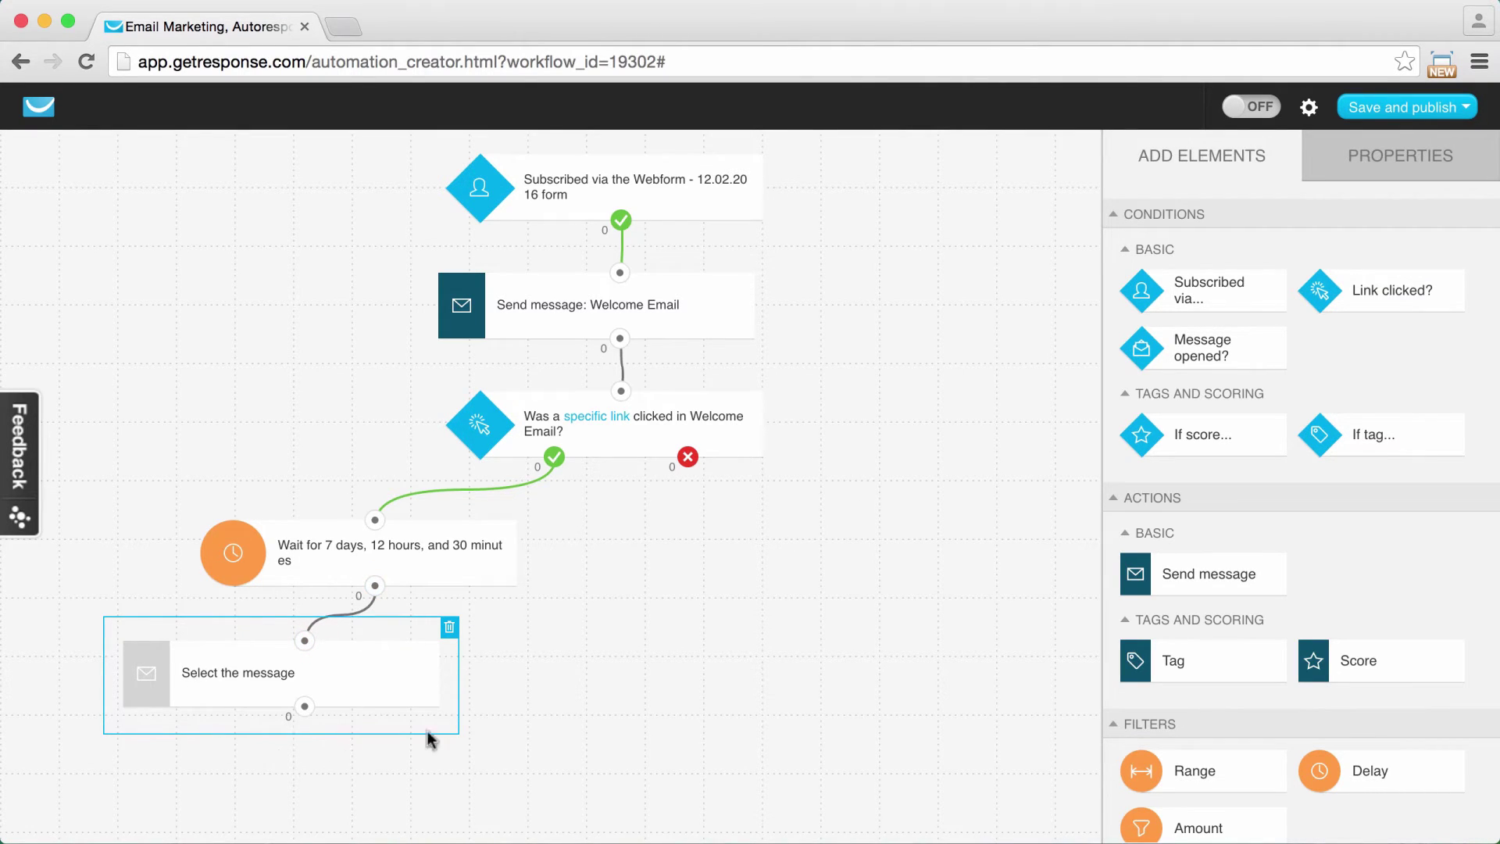
Step: Set the step after the delay to send the 'Once a week, please!' message
left_click(1394, 158)
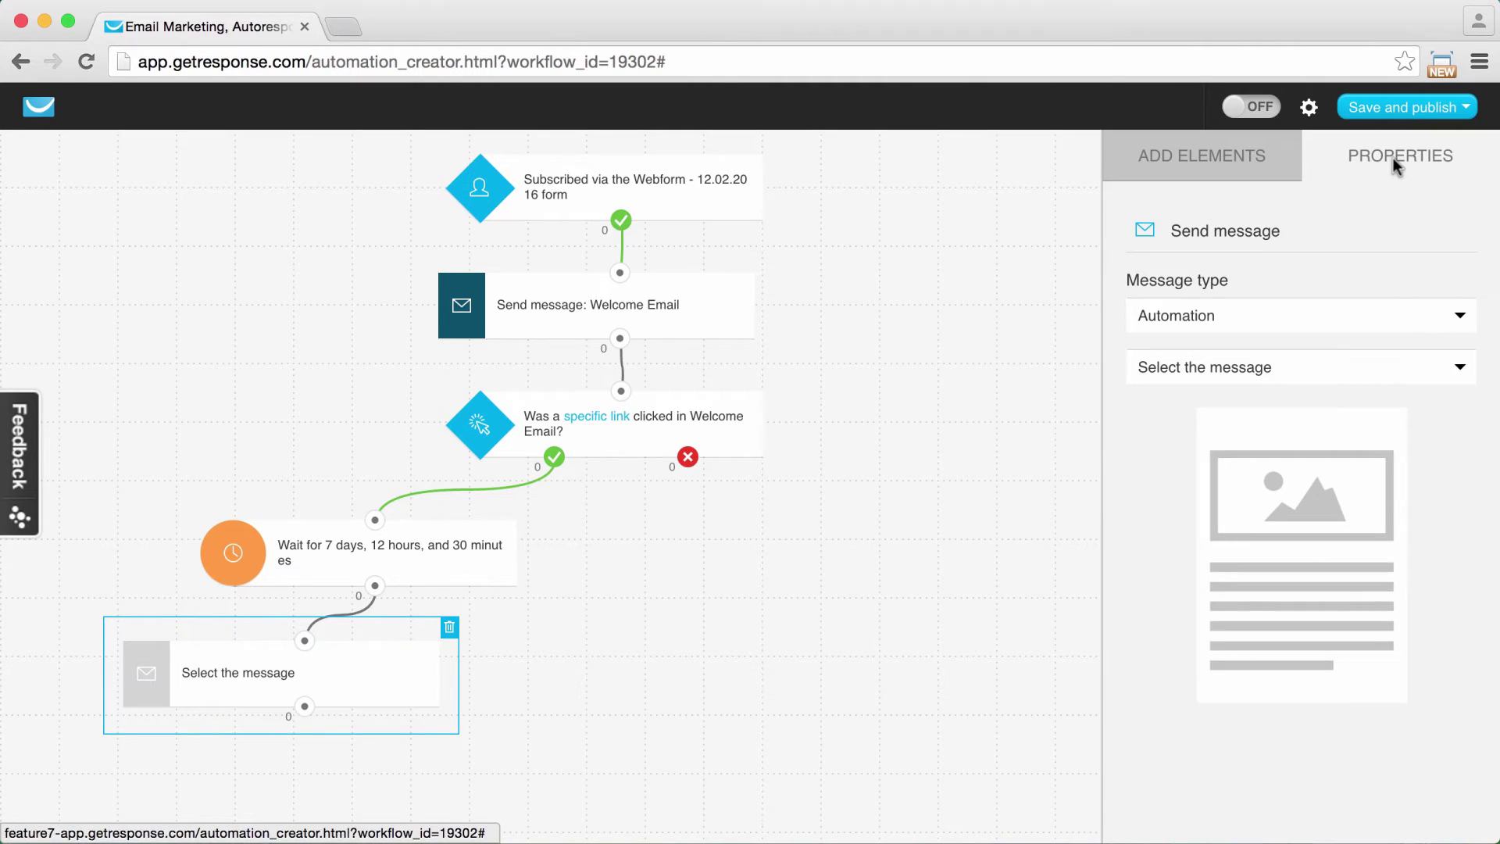
left_click(1248, 368)
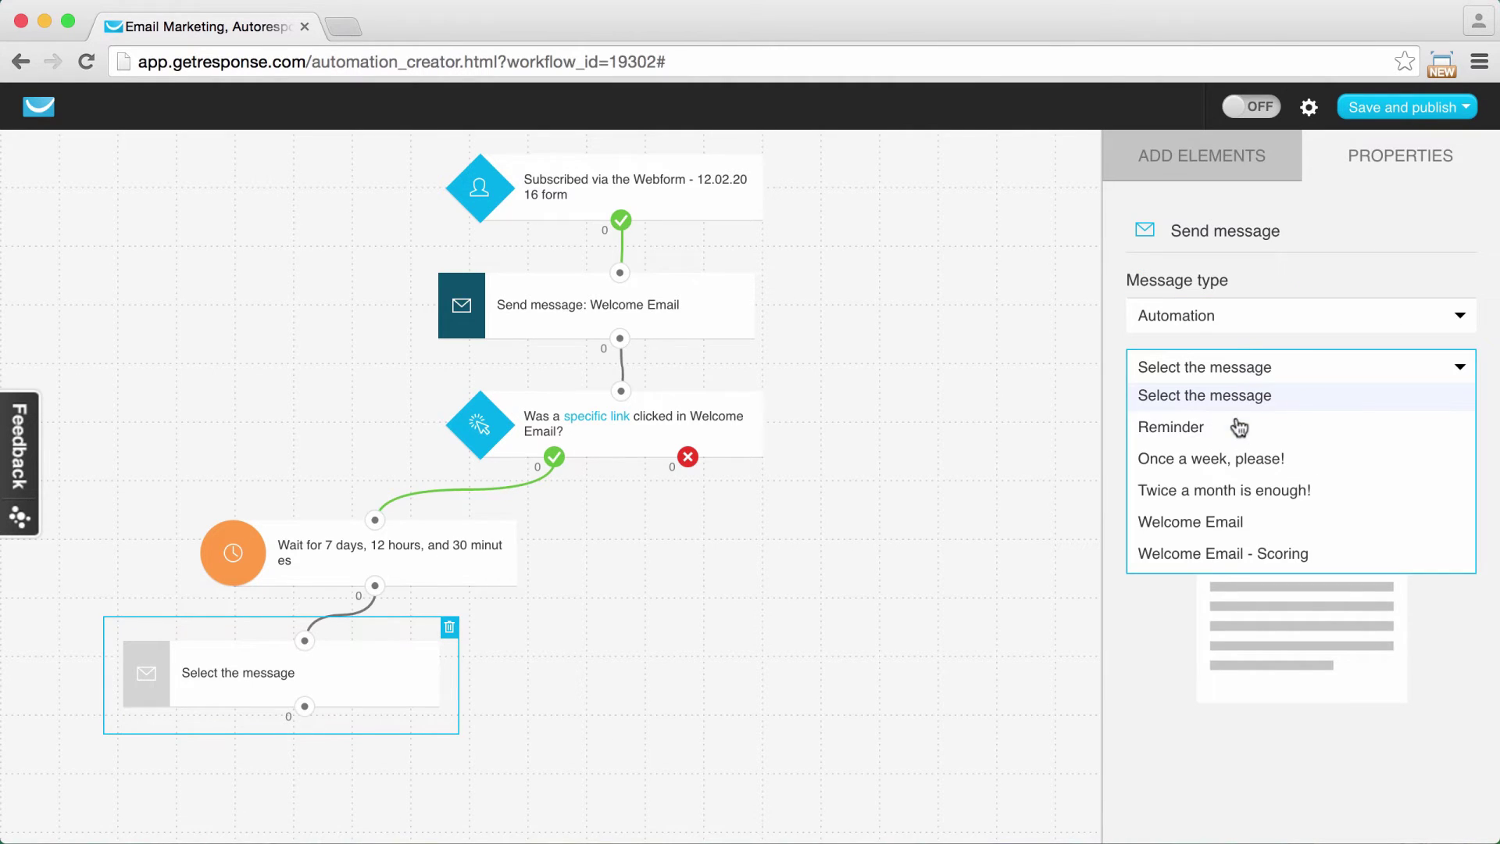
left_click(1215, 458)
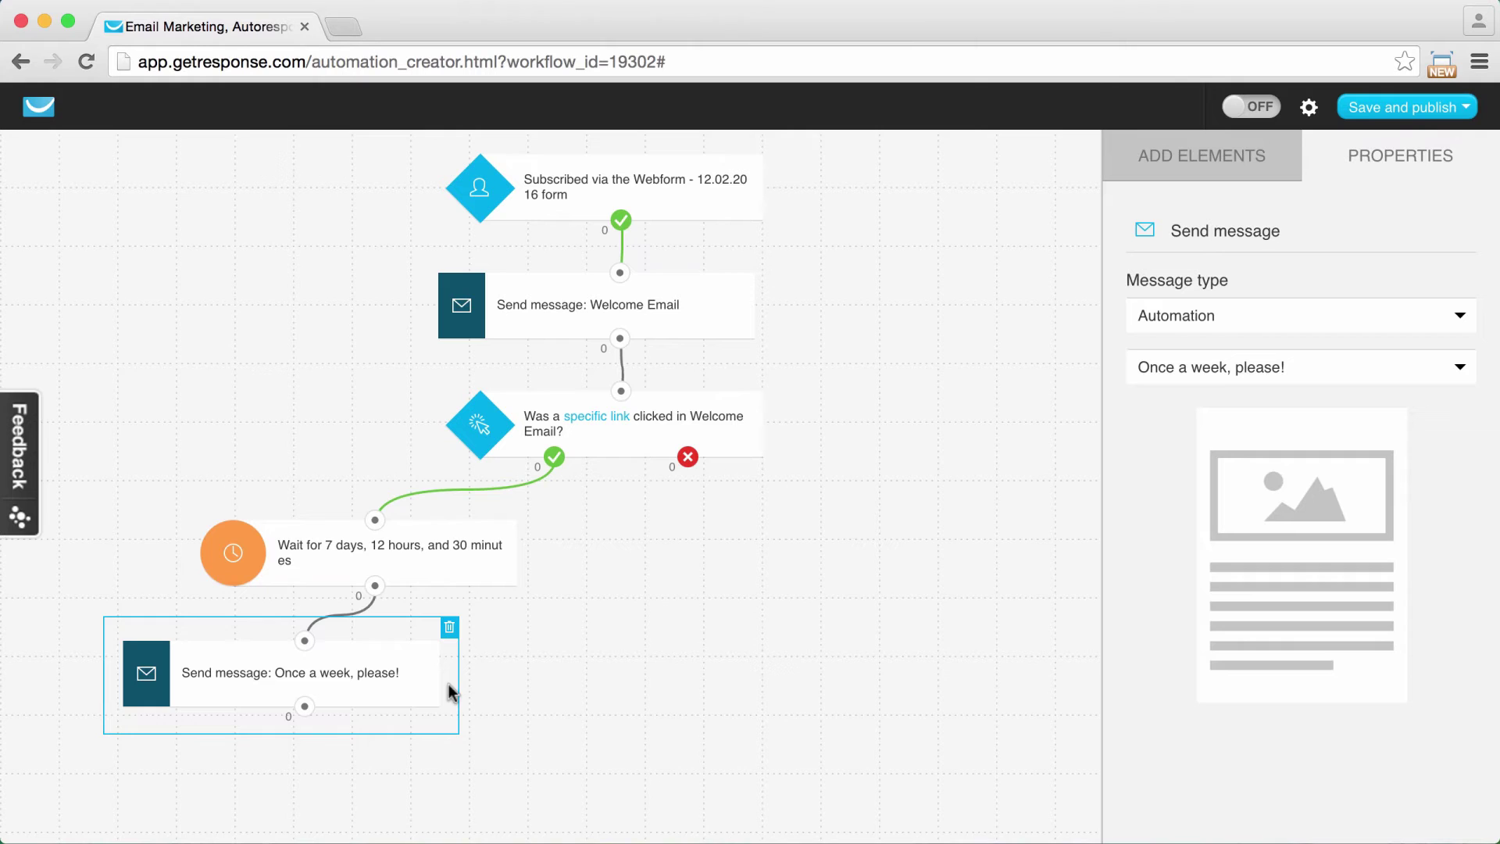
left_click(1195, 153)
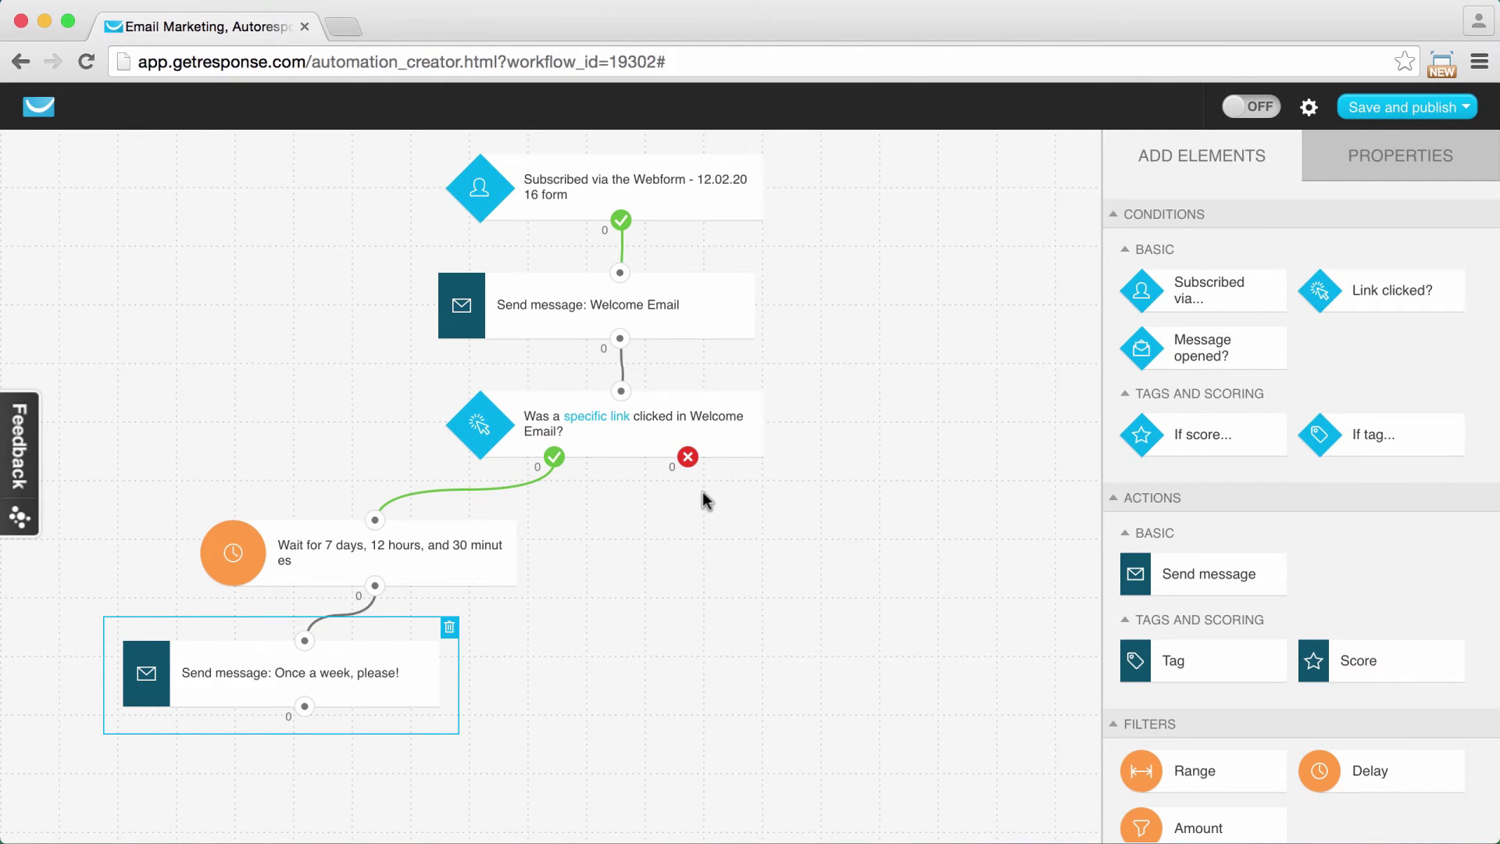
Step: Place a second Link clicked? condition and attach it to the first condition's red X output
left_click(1406, 113)
left_click_drag(1422, 289, 707, 504)
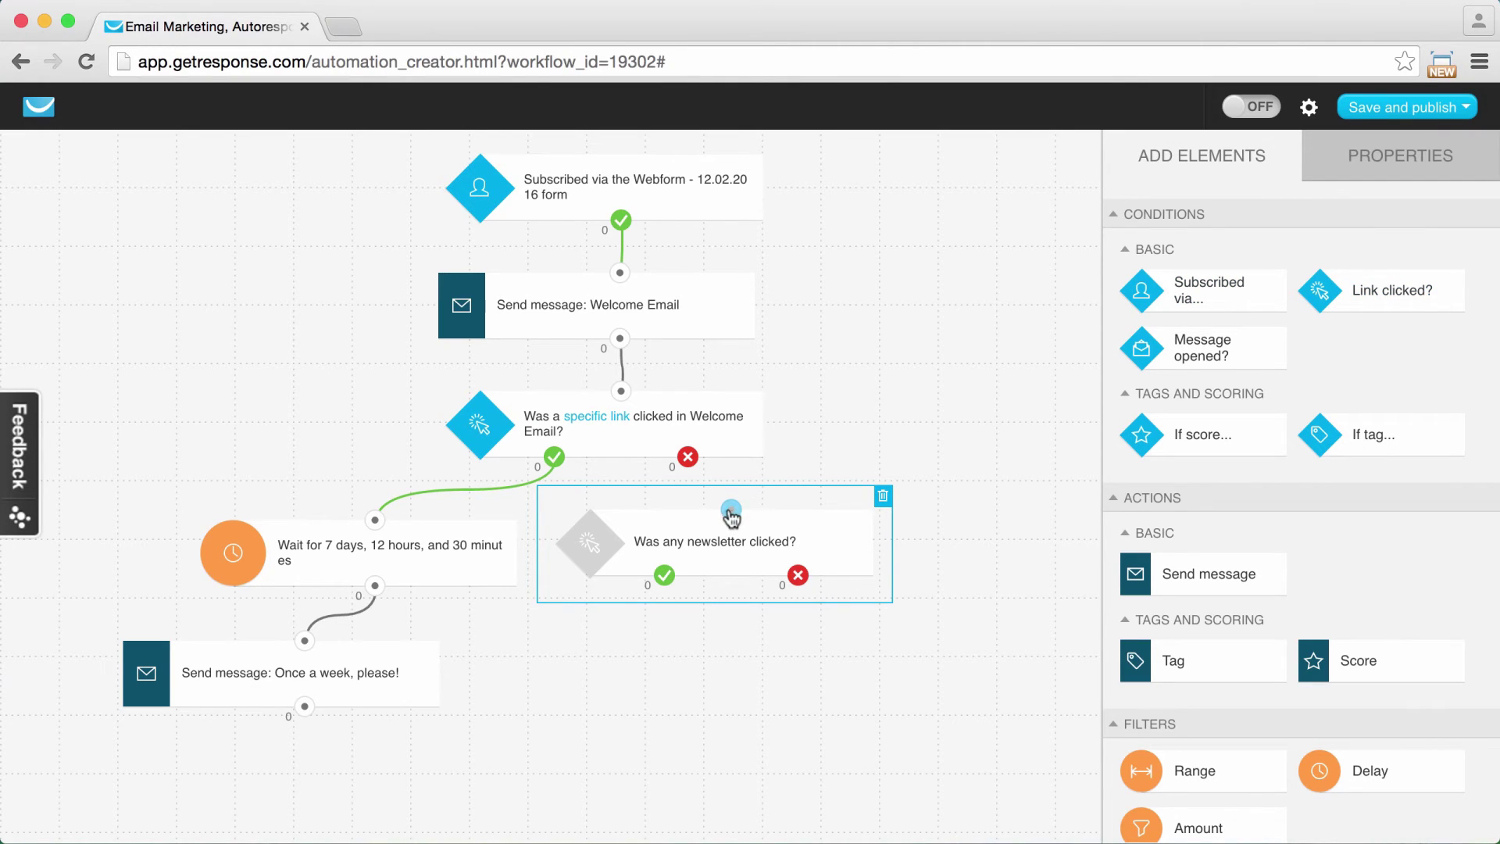
left_click_drag(731, 512, 687, 459)
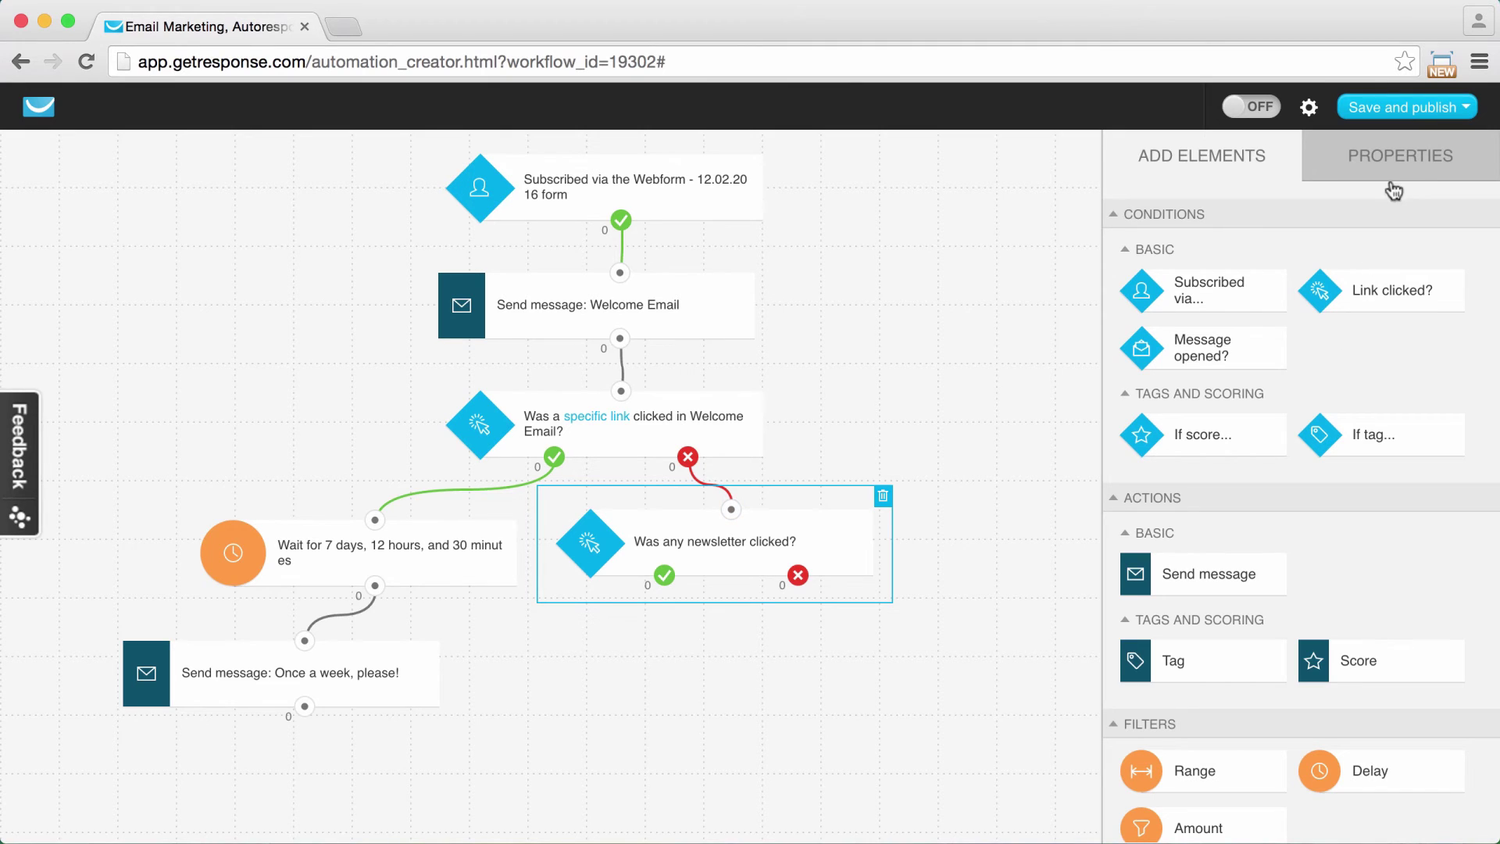
Step: Make the new condition match a specific link from the Welcome Email
left_click(1392, 160)
left_click(1245, 367)
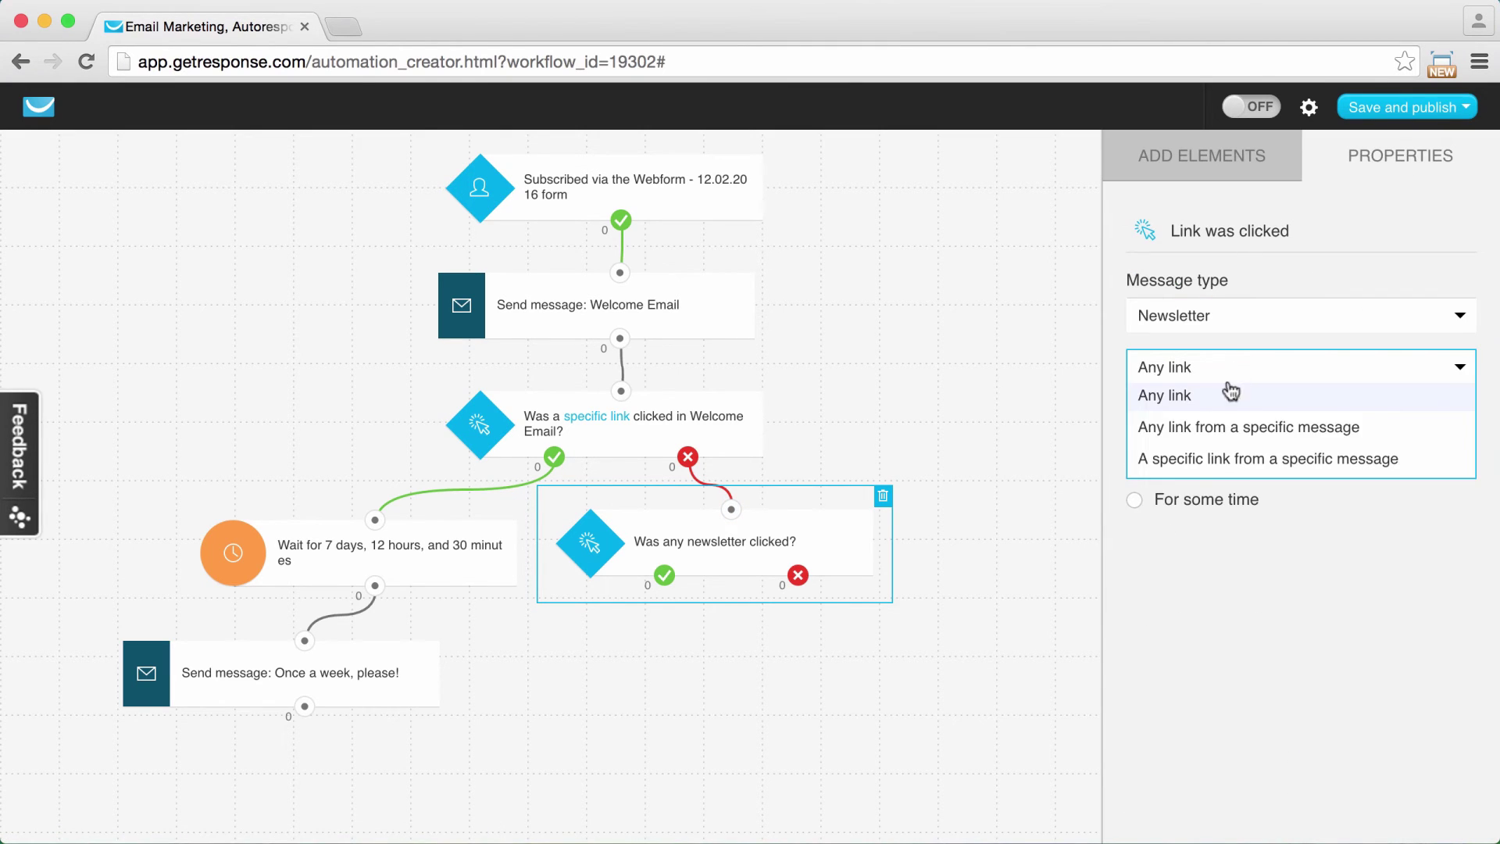
left_click(1197, 459)
left_click(1226, 453)
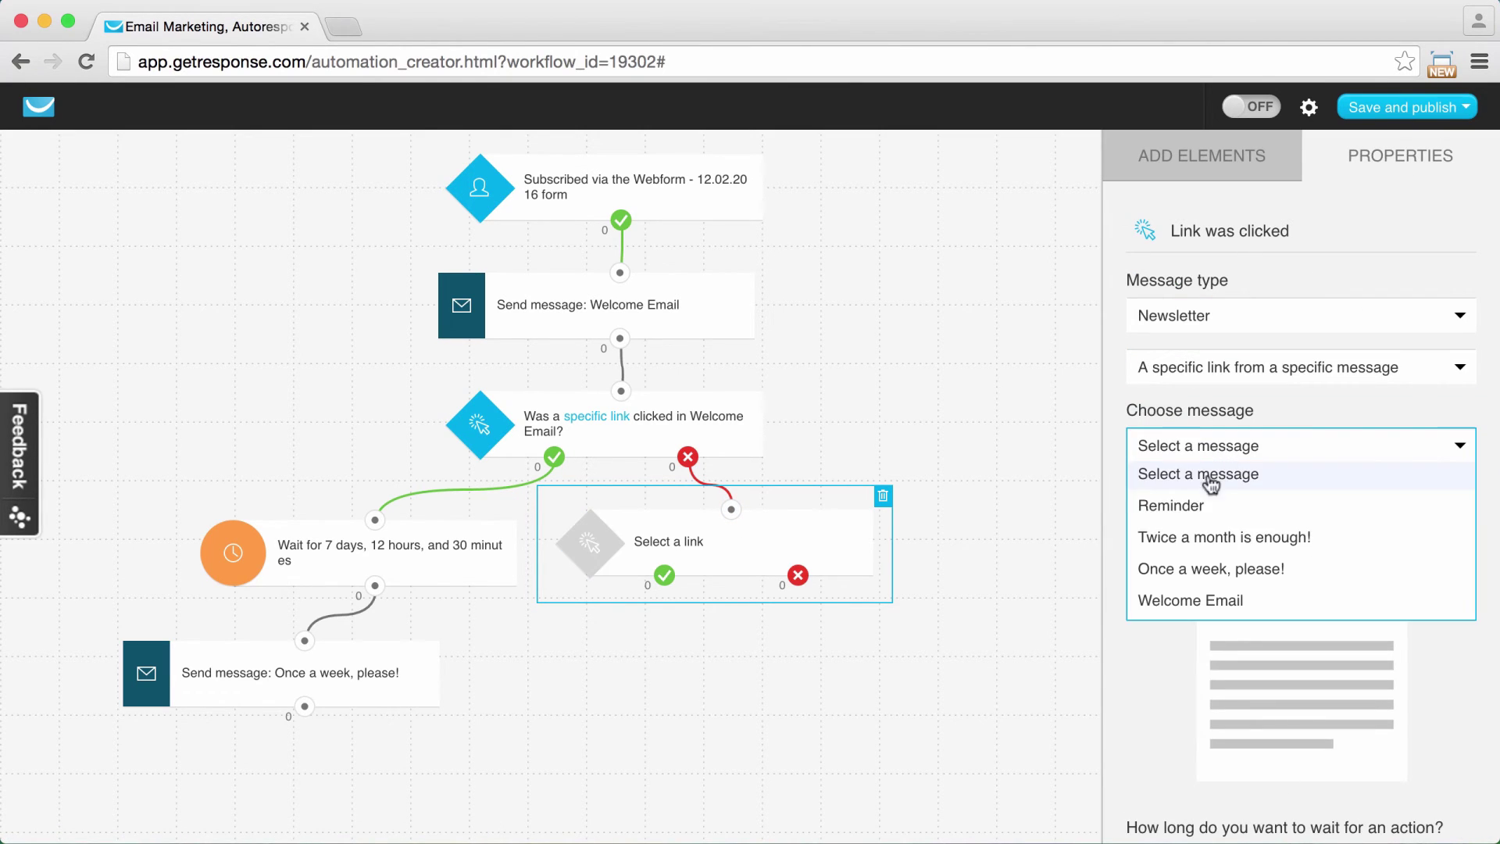
left_click(1180, 599)
scroll(1154, 657, "down", 2)
left_click(1206, 692)
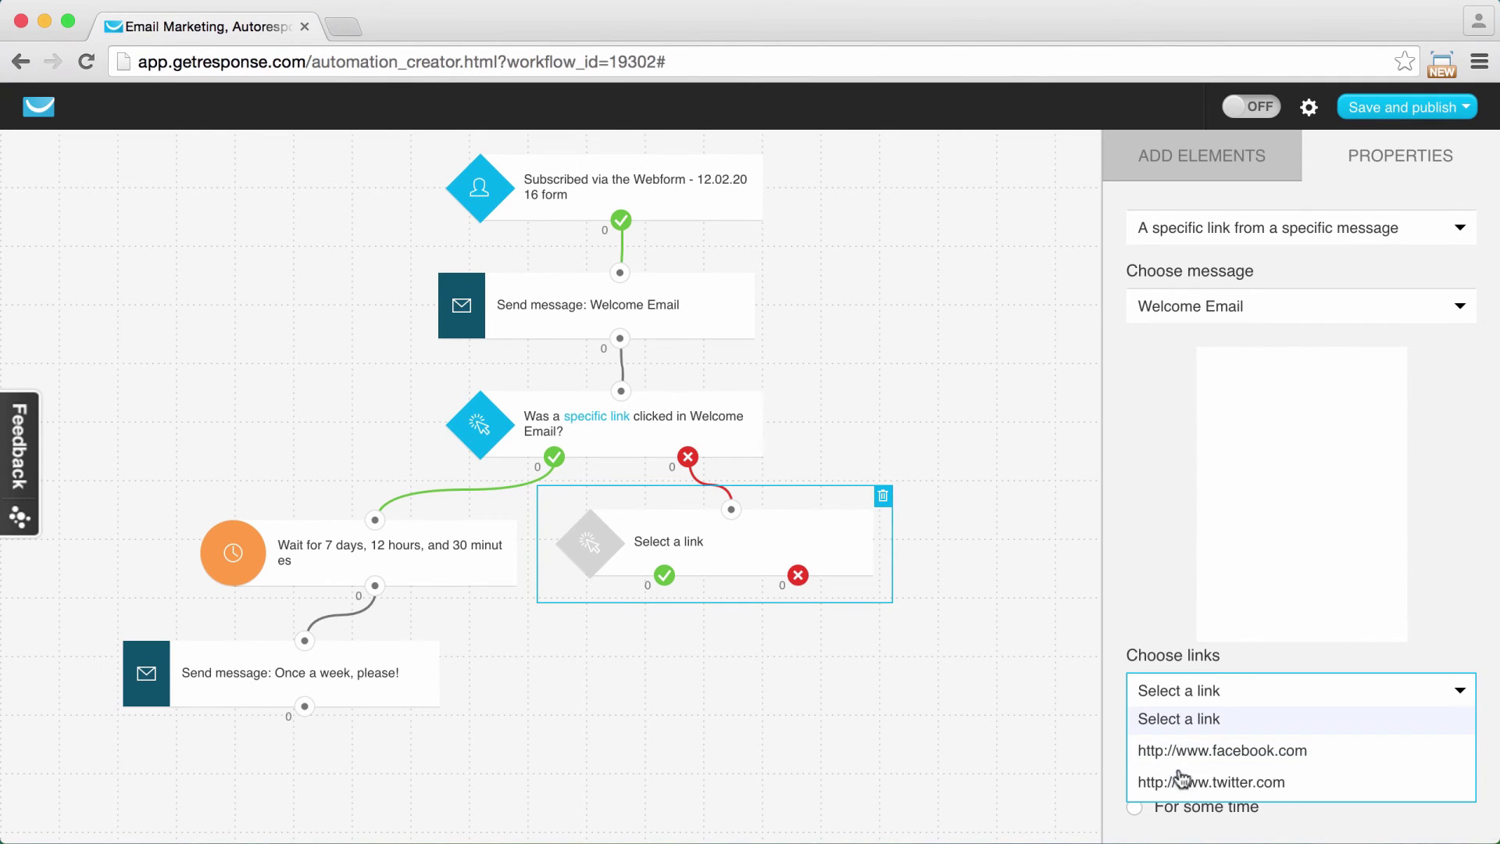
left_click(1184, 779)
scroll(926, 750, "down", 1)
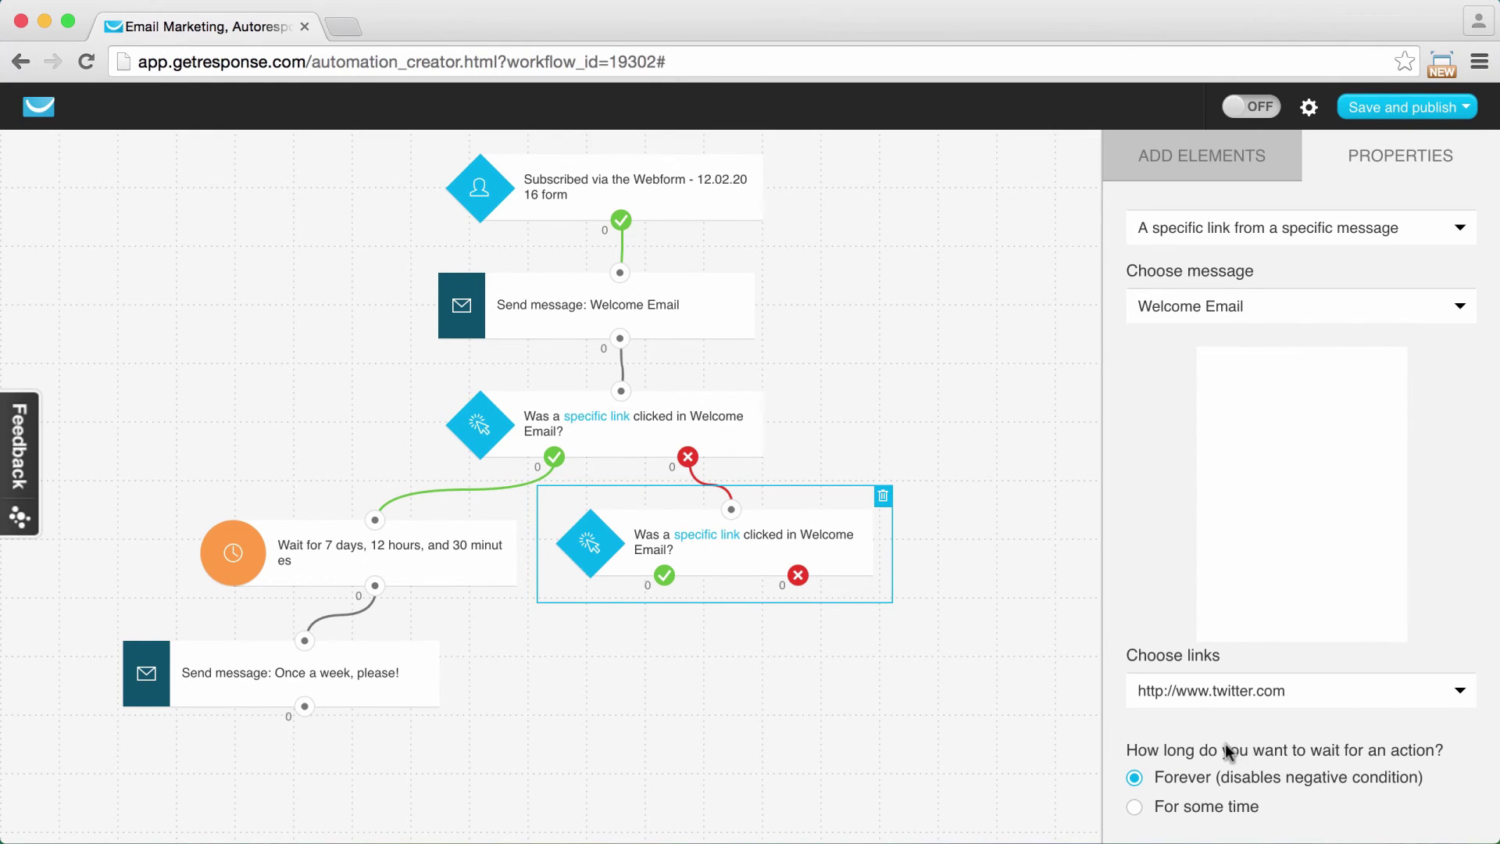
left_click(1134, 806)
scroll(1338, 789, "down", 3)
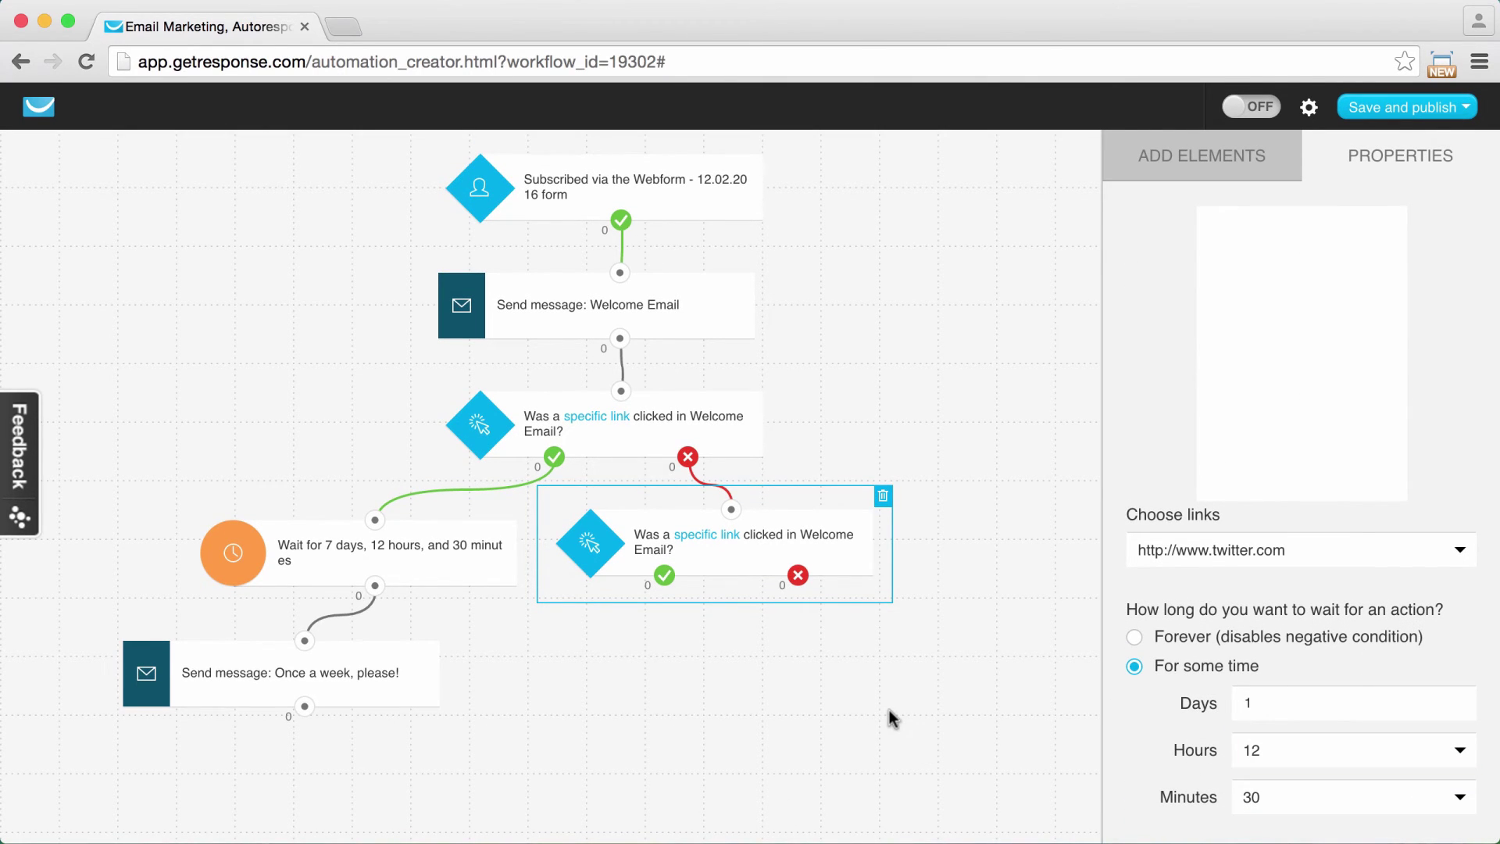
left_click(1203, 158)
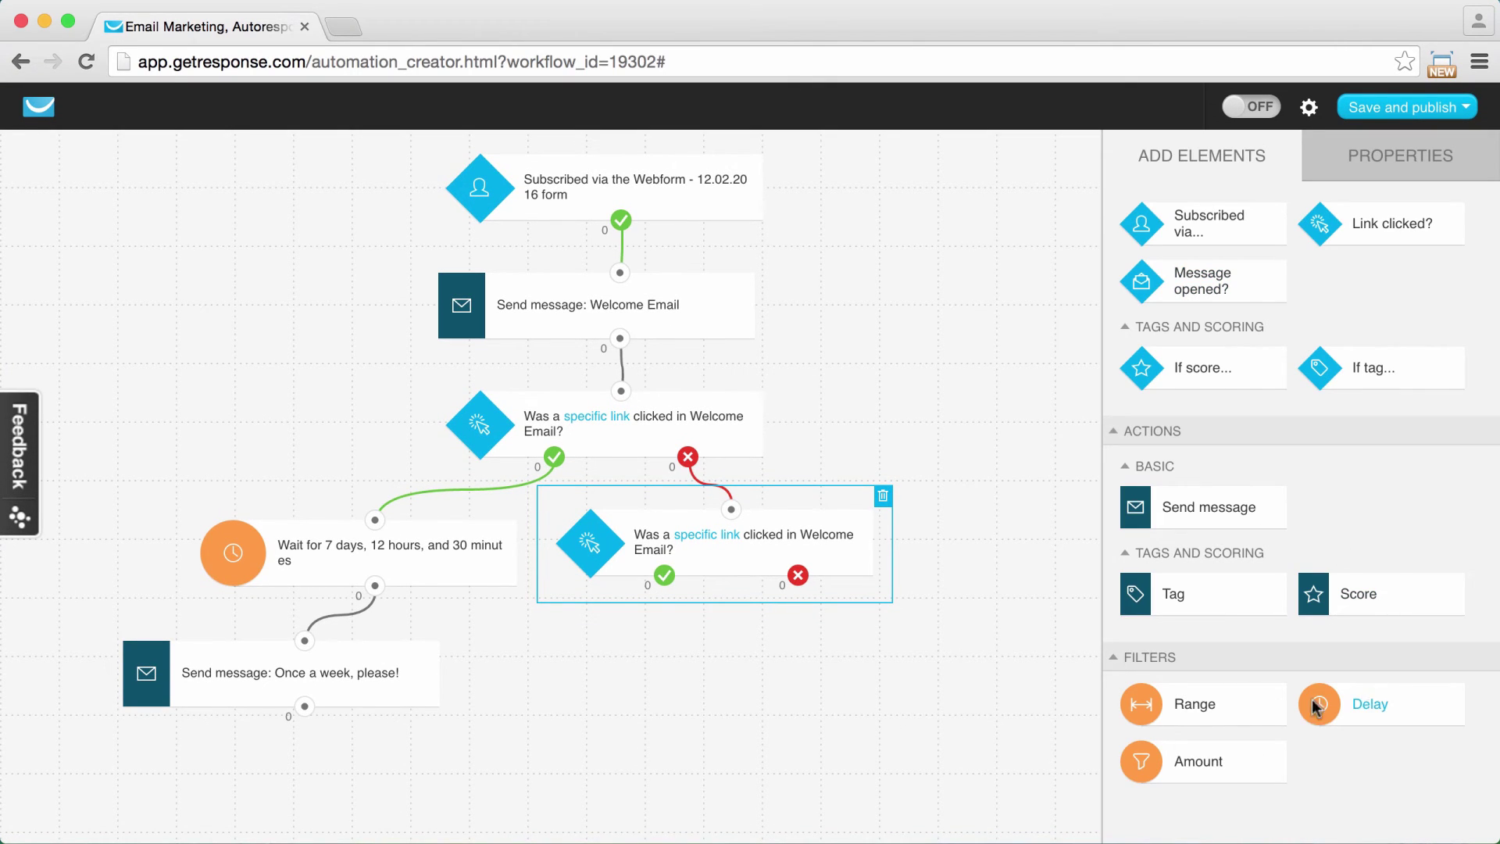
Step: Add a Delay under the second condition's yes output with Days set to 14
left_click_drag(1412, 711, 664, 580)
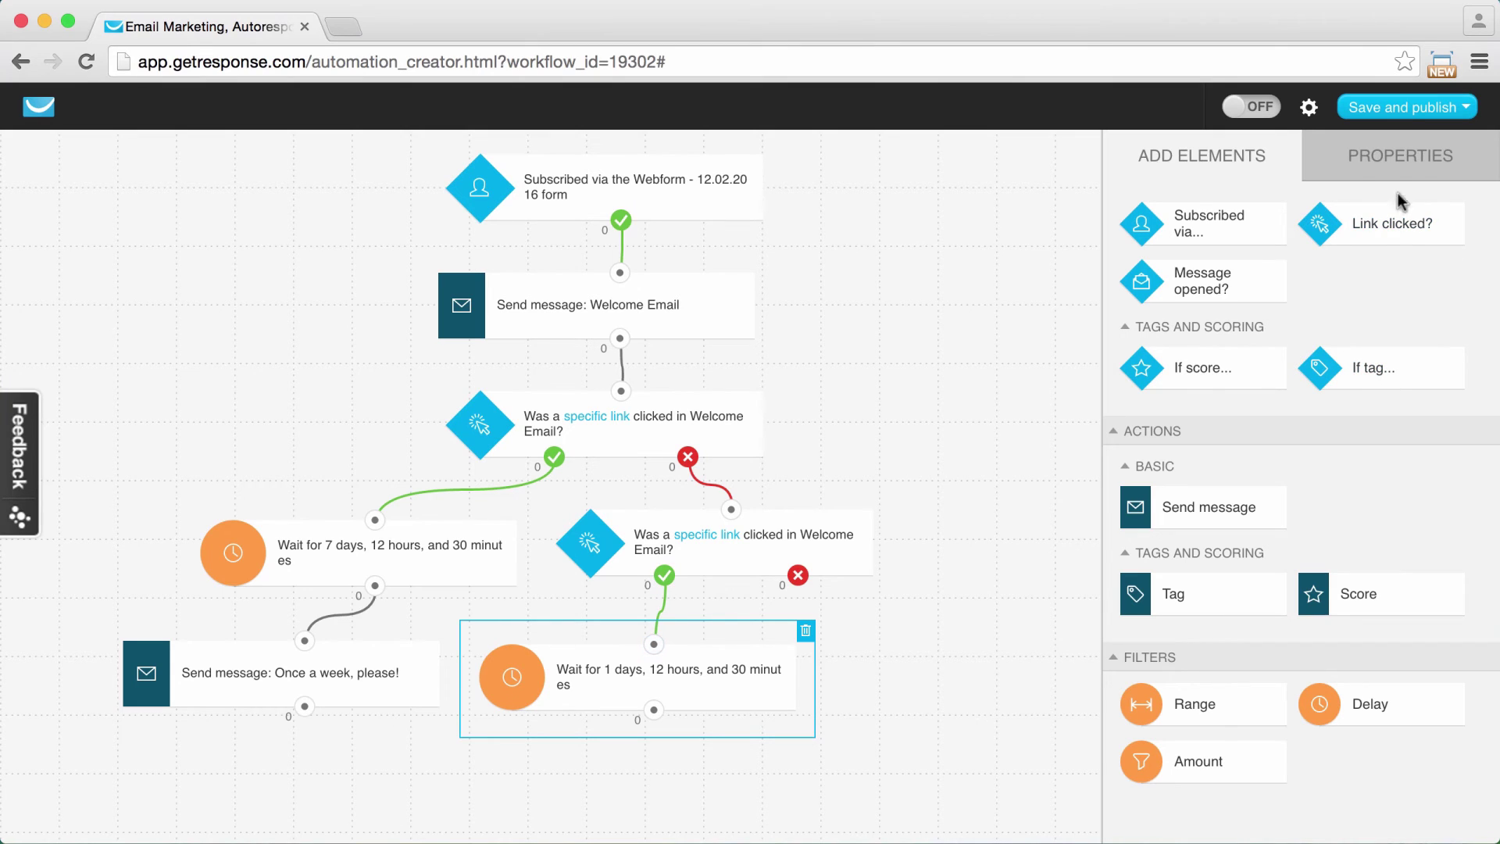
left_click(1378, 160)
left_click(1217, 314)
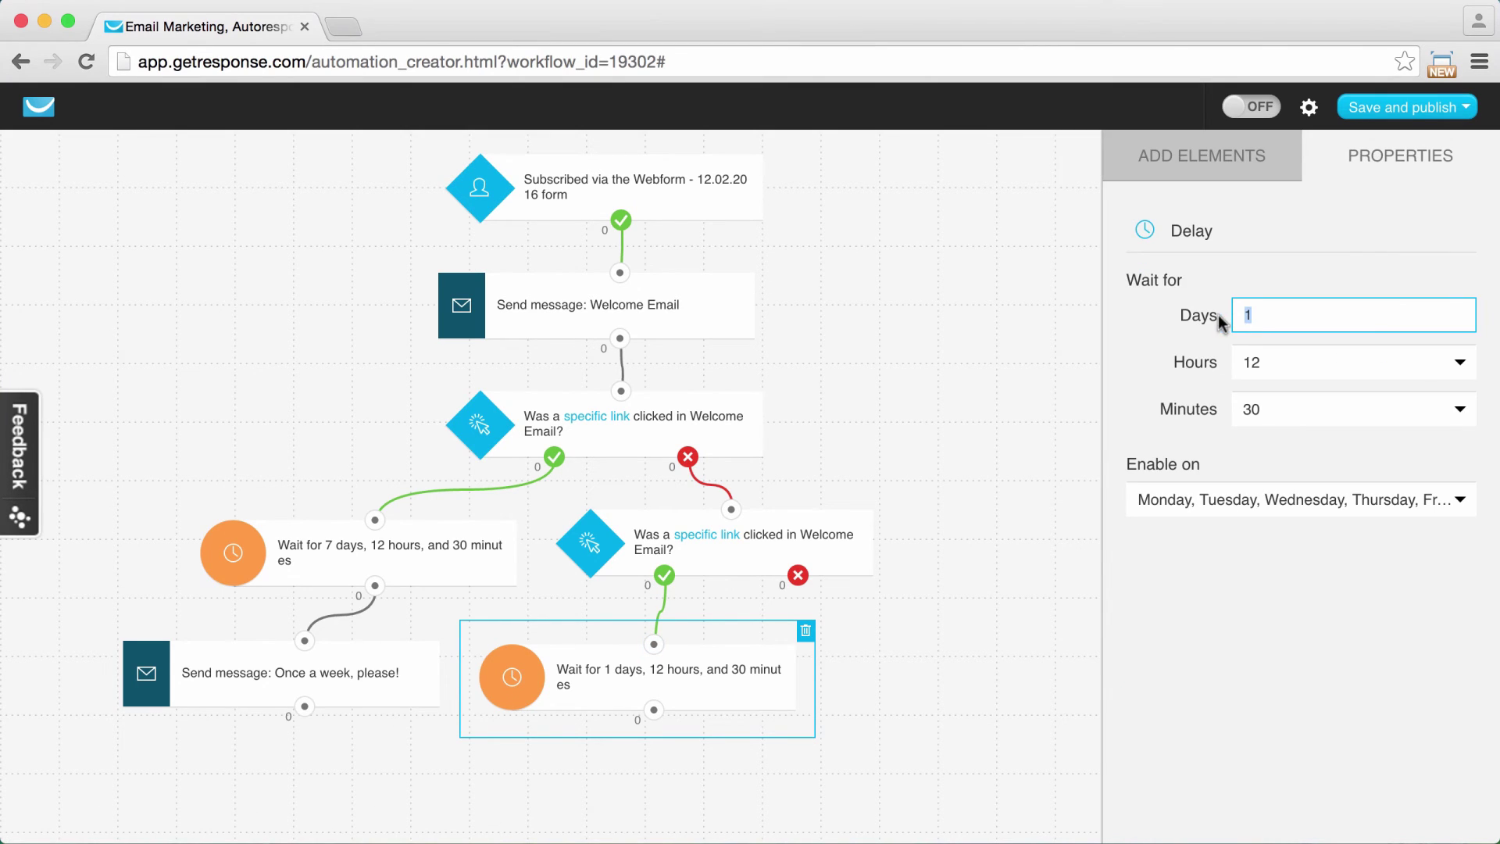
type("14")
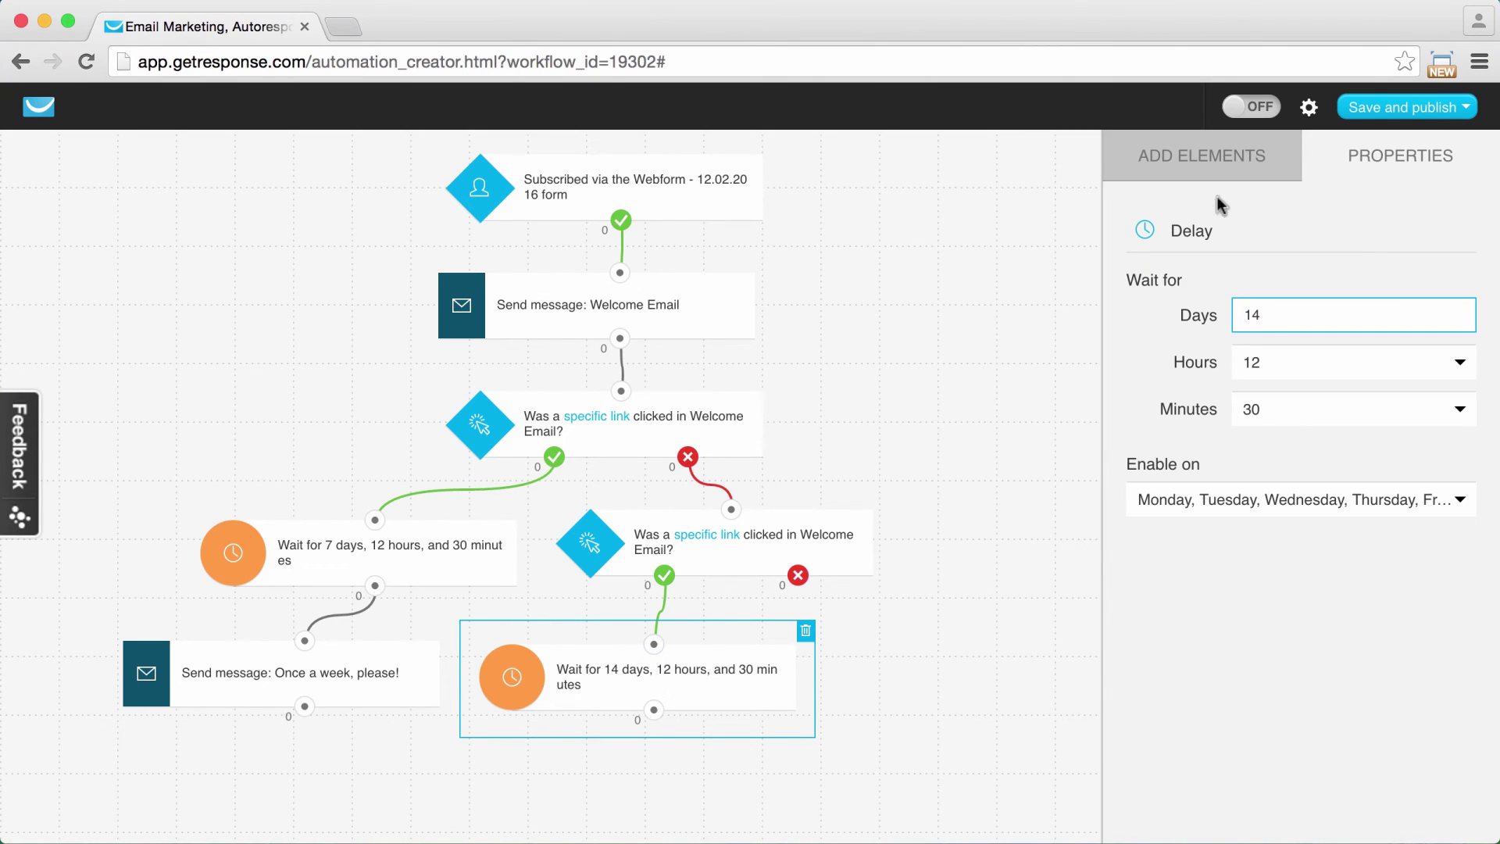
left_click(1195, 155)
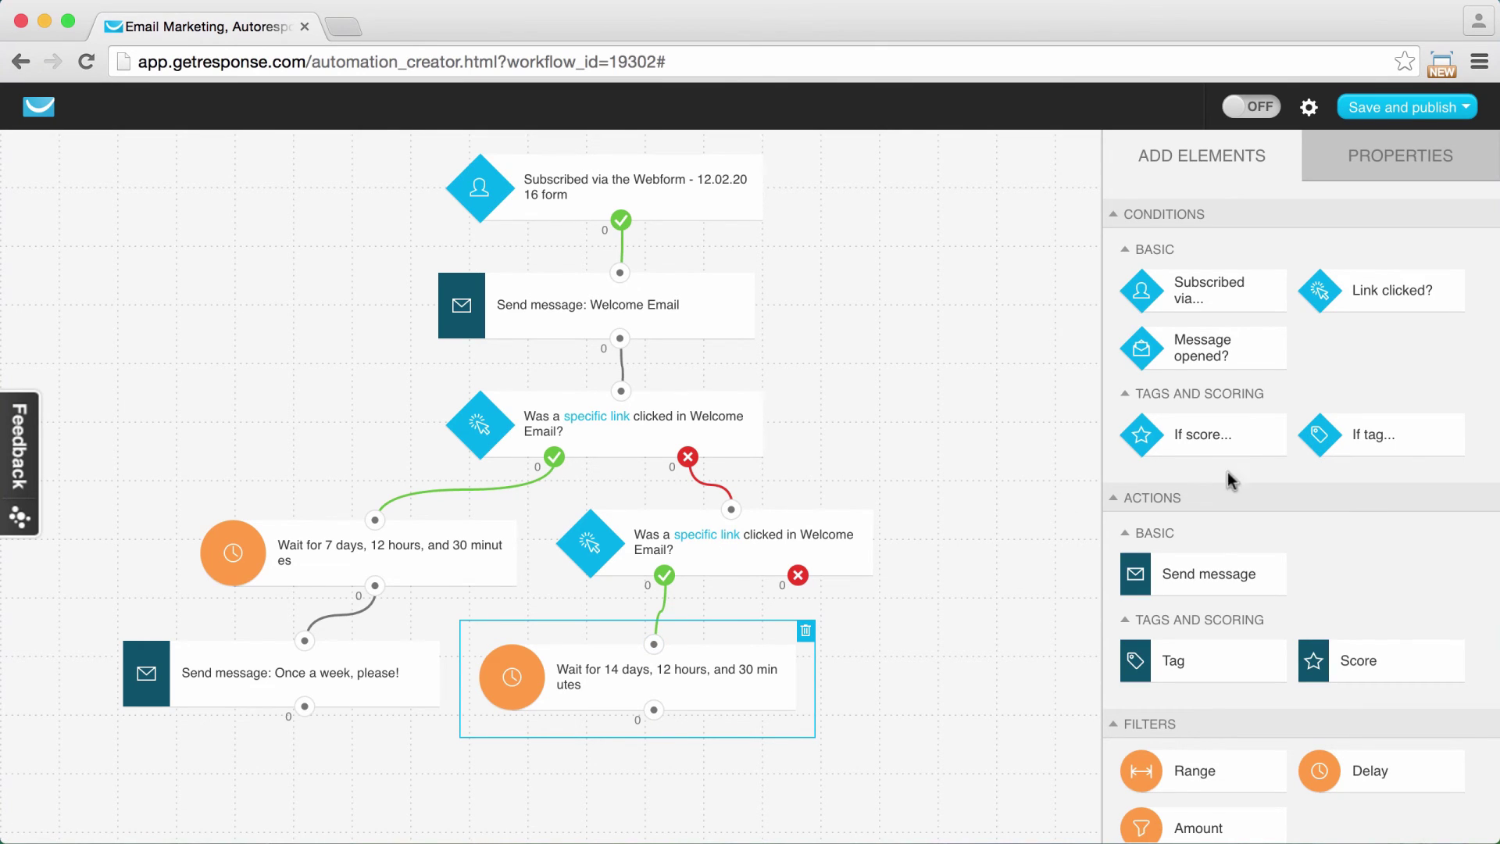
Step: Connect a Send message step after the 14-day delay, sending 'Twice a month is enough!'
left_click_drag(1209, 578, 622, 738)
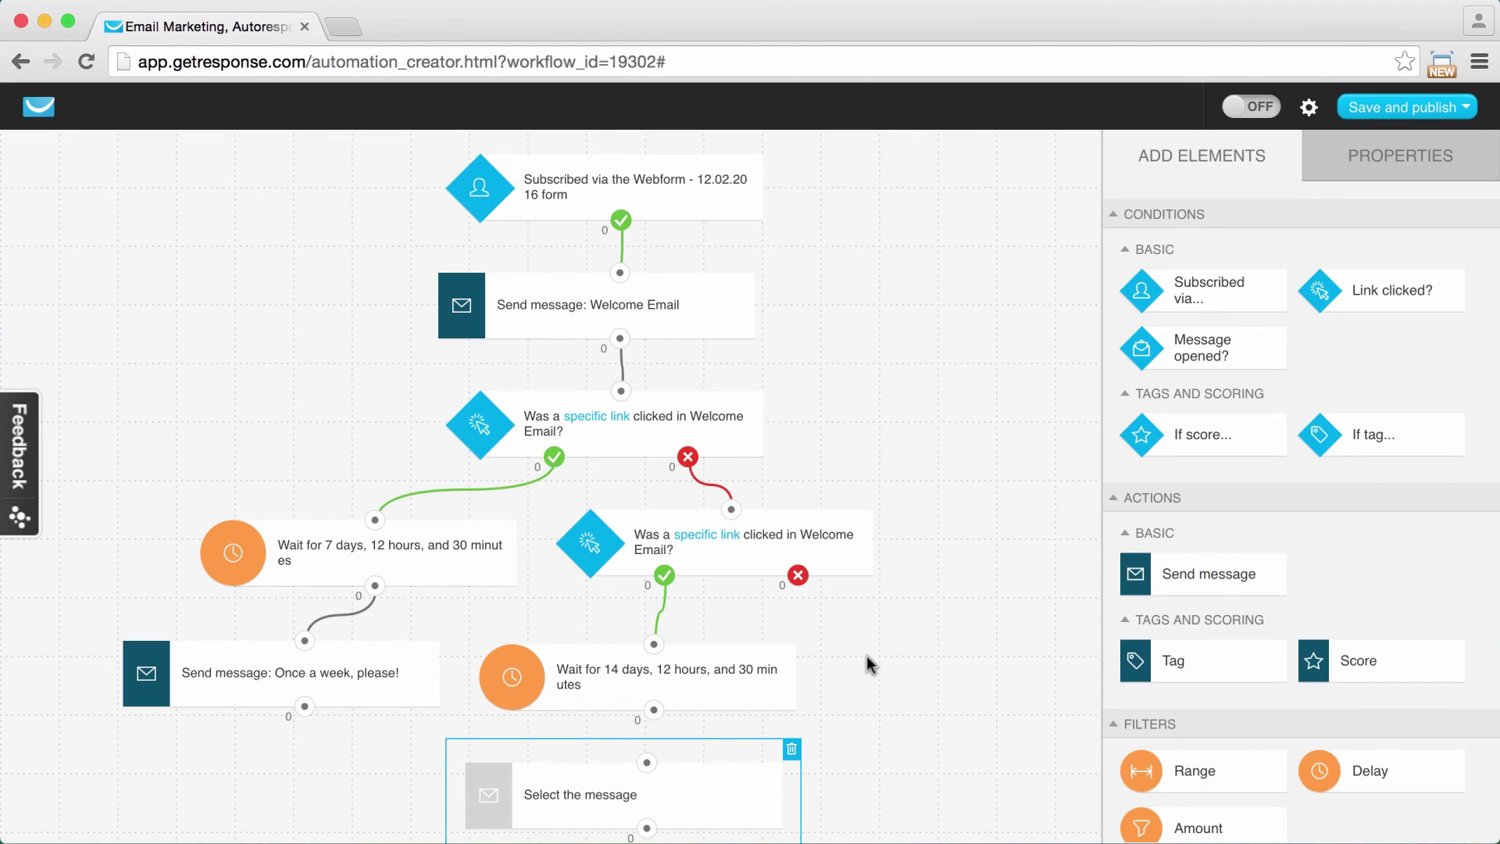
left_click_drag(647, 762, 654, 710)
left_click(1431, 159)
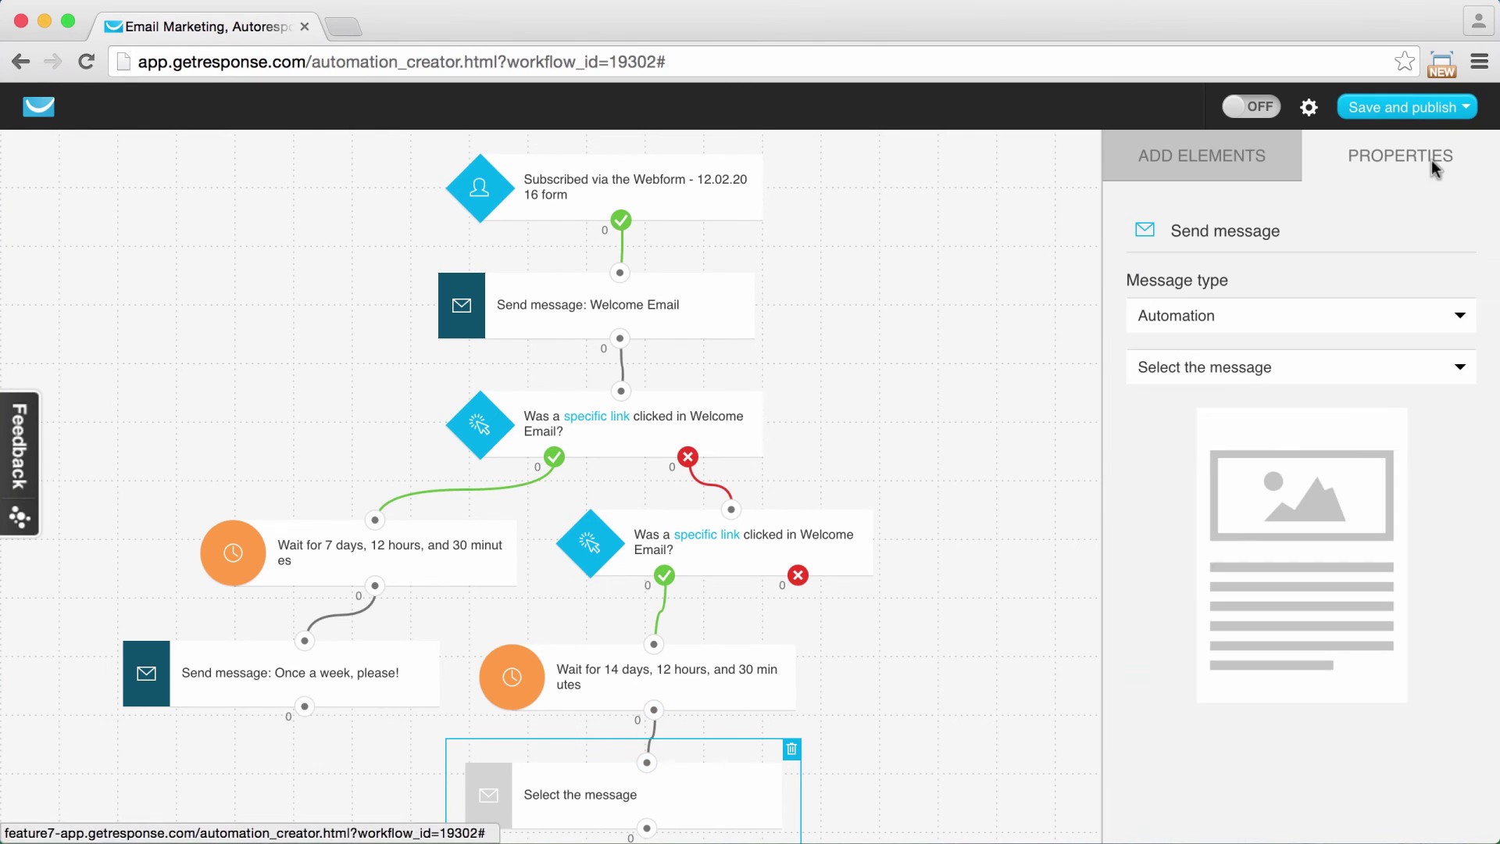
left_click(1232, 366)
left_click(1228, 490)
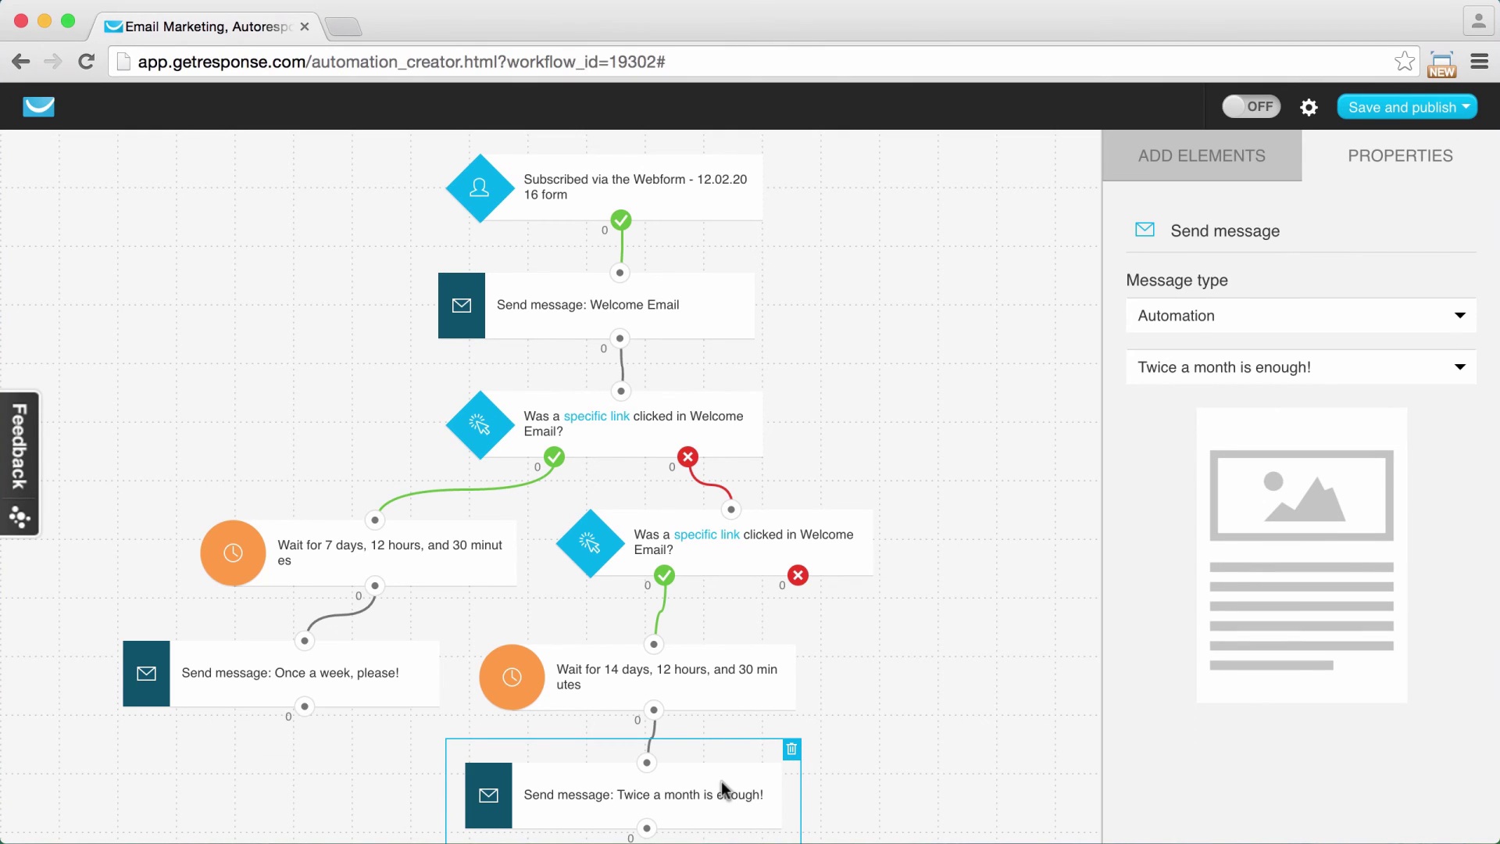
left_click(1159, 174)
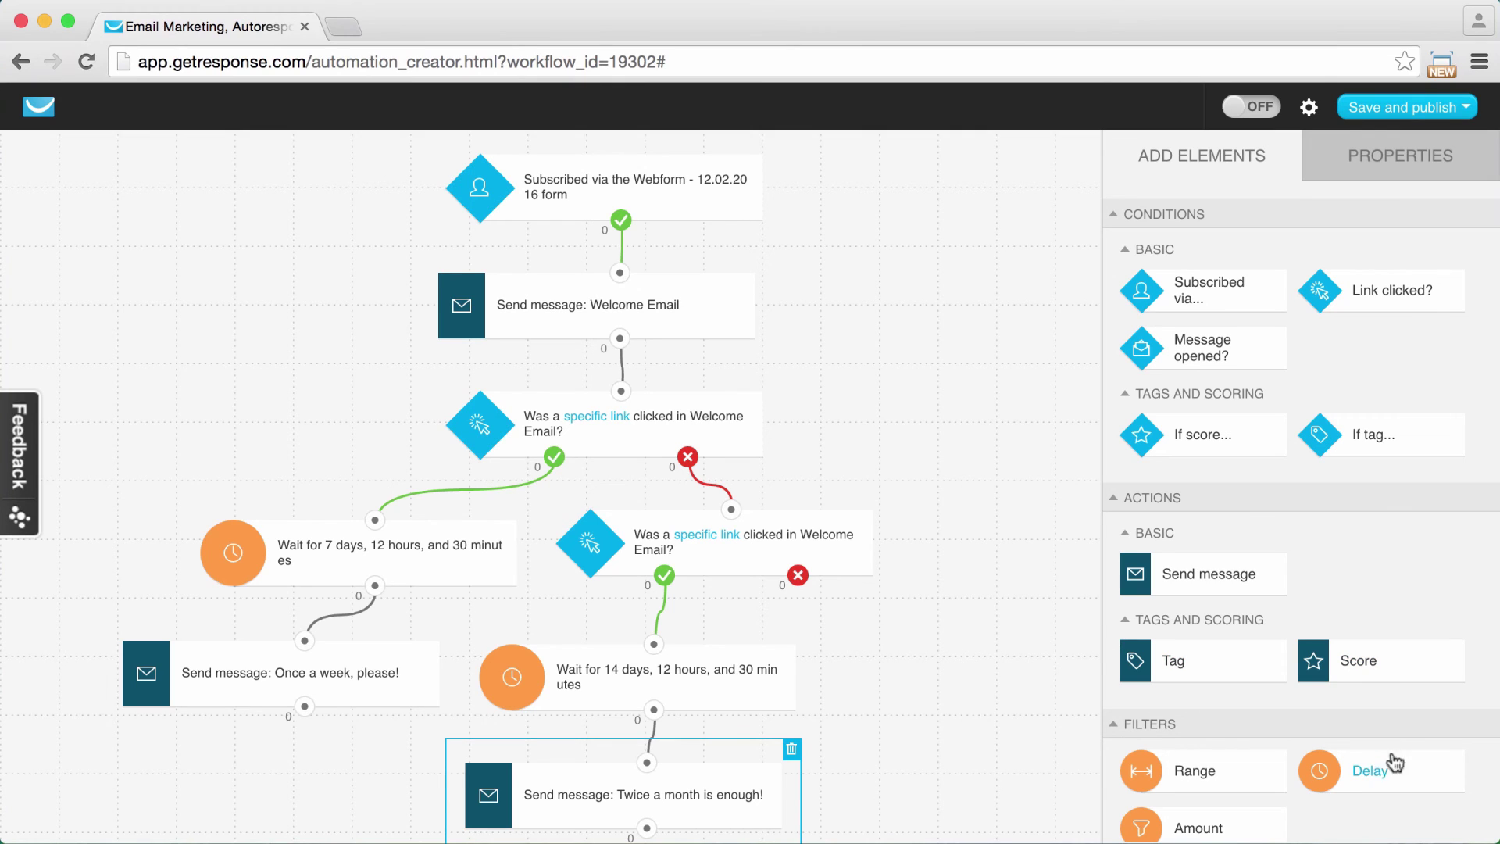
Step: On the twitter-link condition's no branch, add a 1 day 12 h 30 min delay, then send Reminder
left_click_drag(1399, 783, 797, 574)
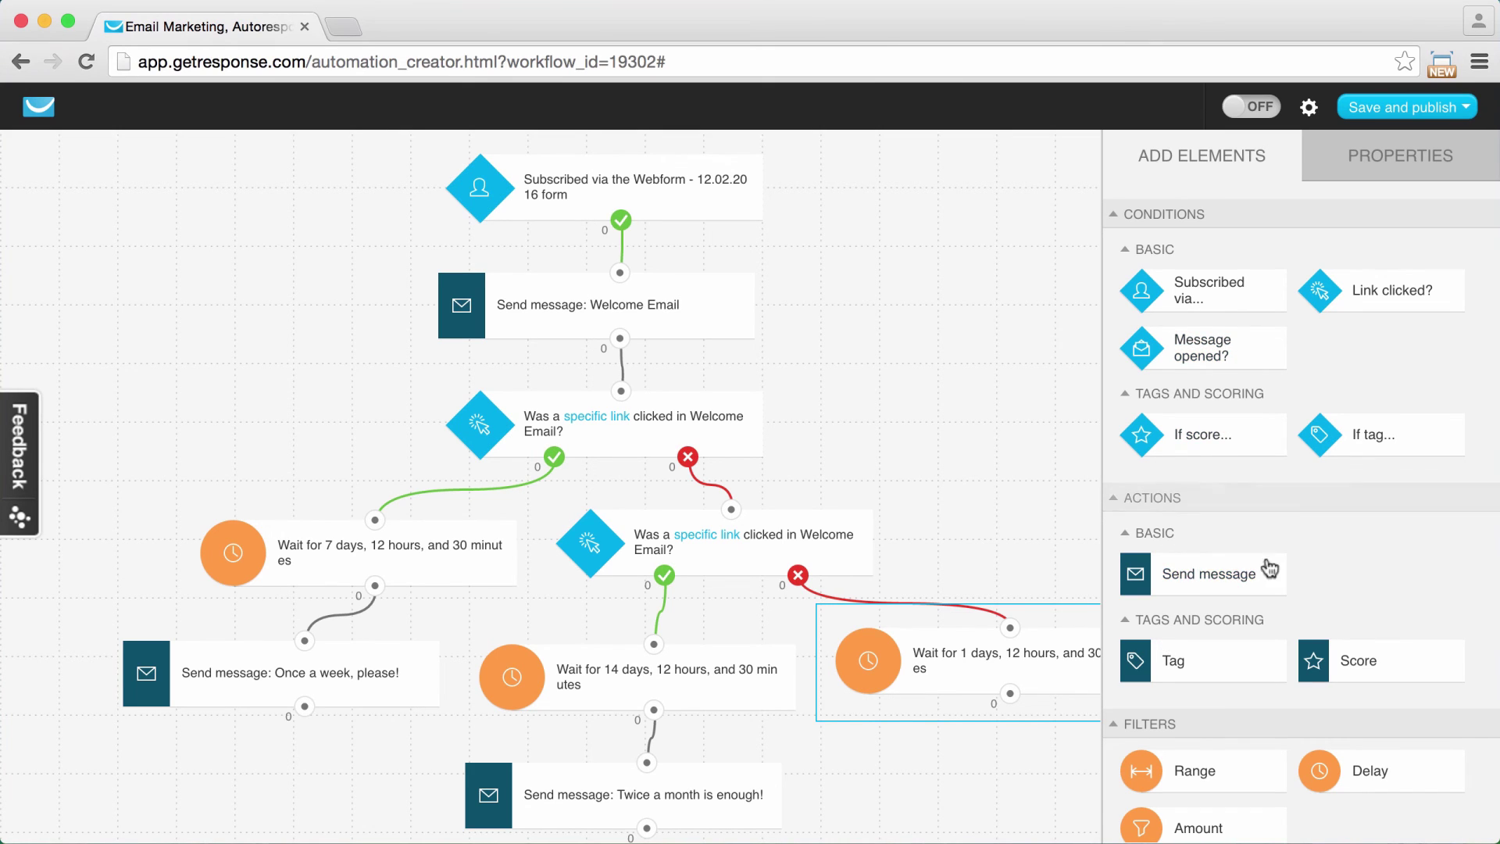
left_click_drag(1180, 574, 1010, 694)
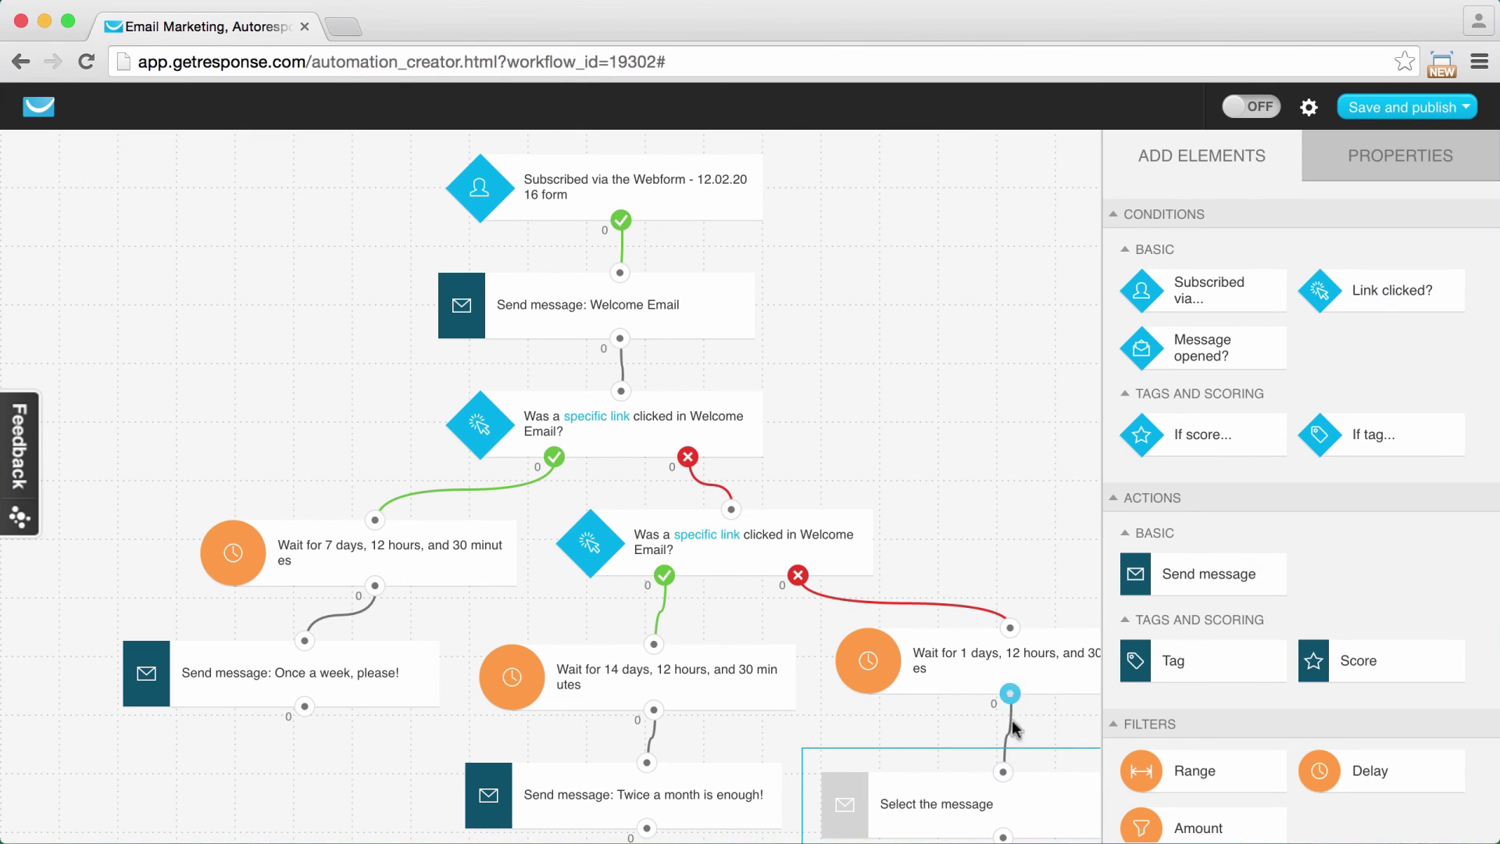
left_click(1381, 161)
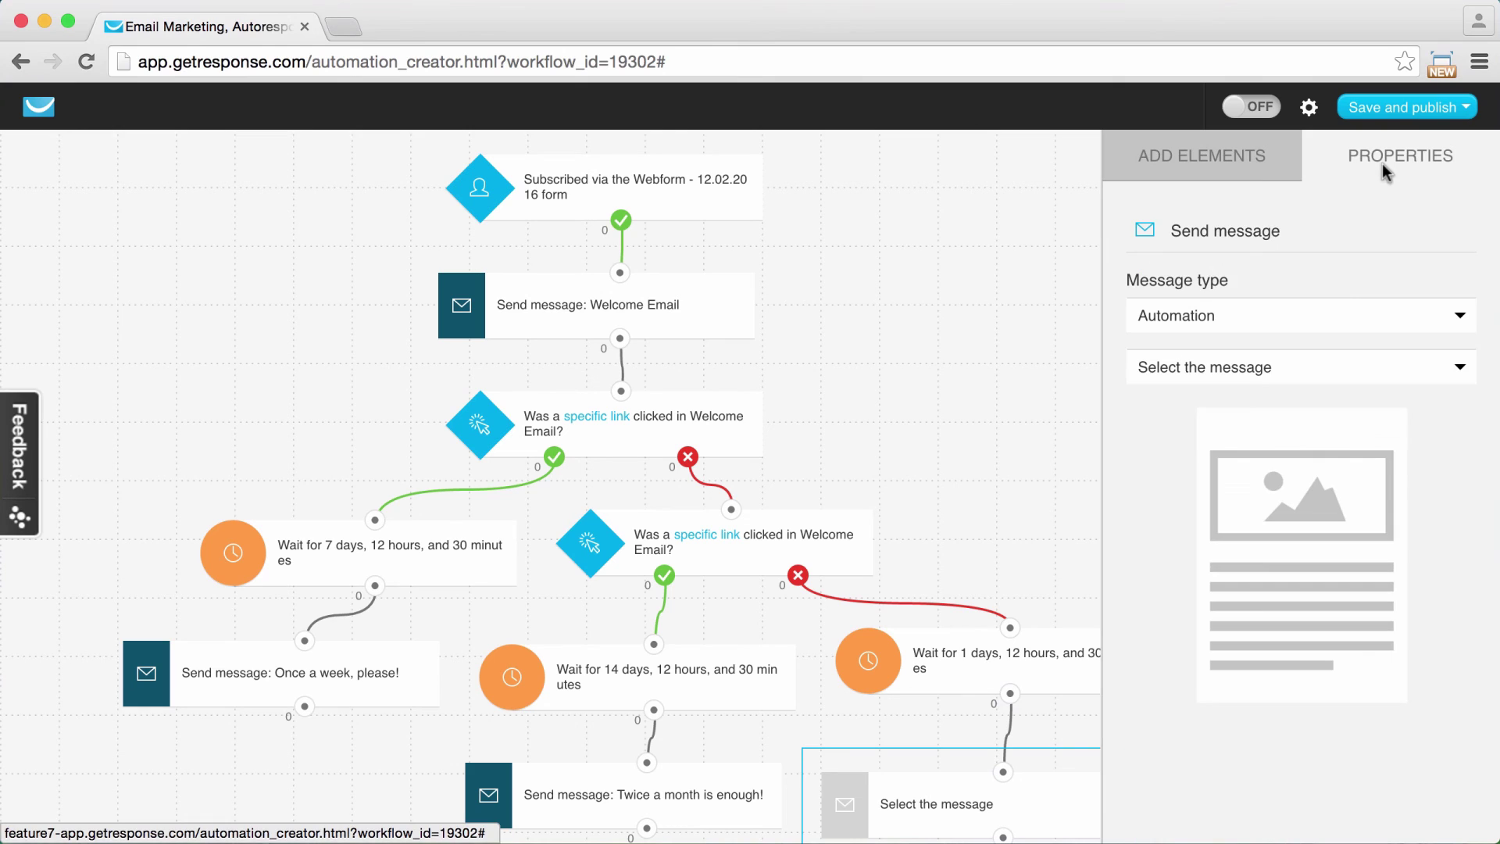
left_click(1295, 364)
left_click(1188, 429)
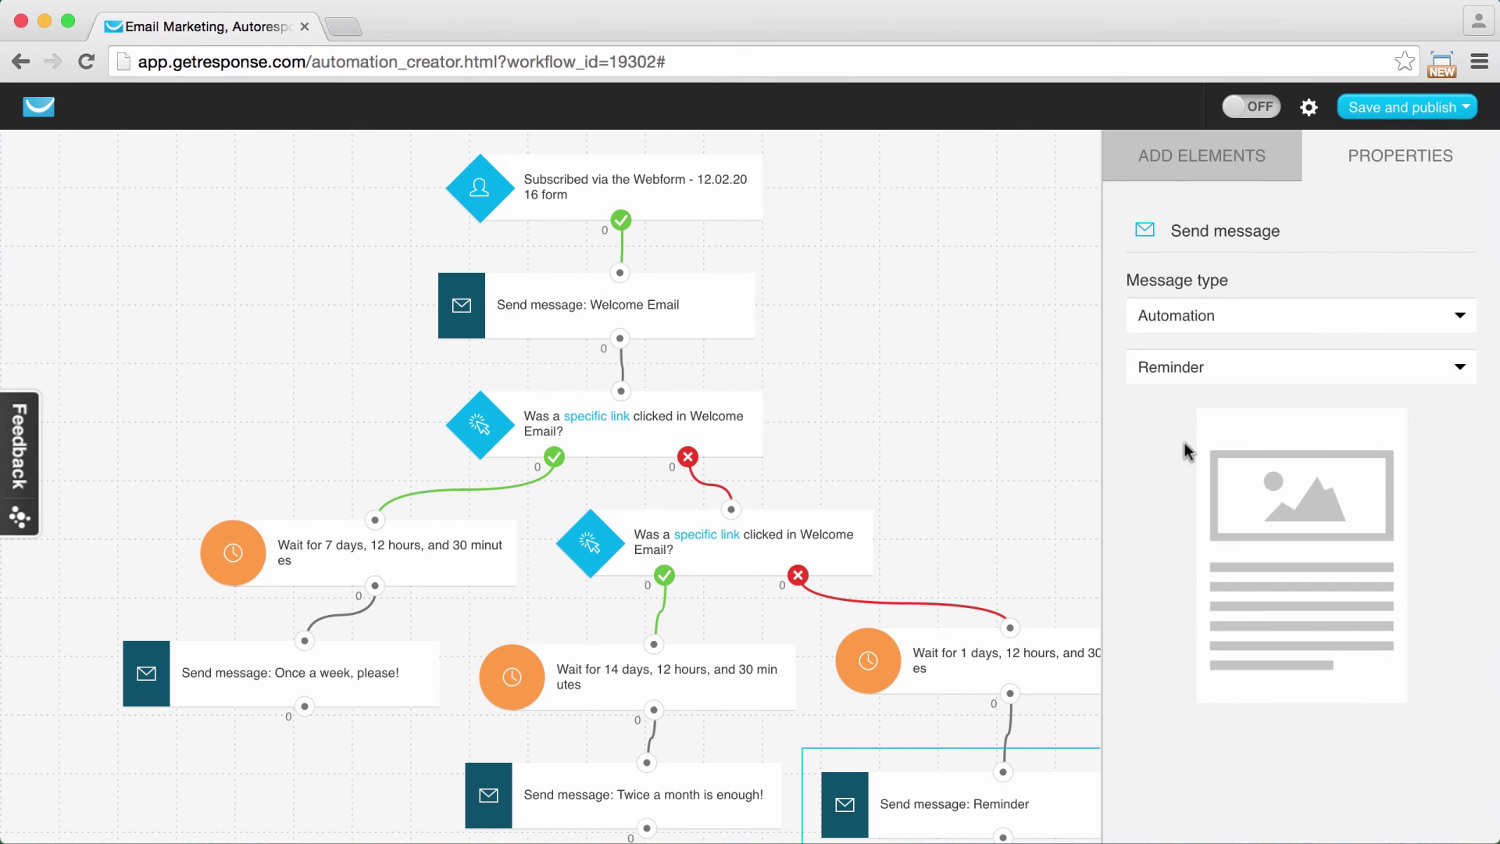
scroll(961, 458, "up", 2)
Step: Save the three-path workflow using the Save and publish dropdown
left_click(1156, 161)
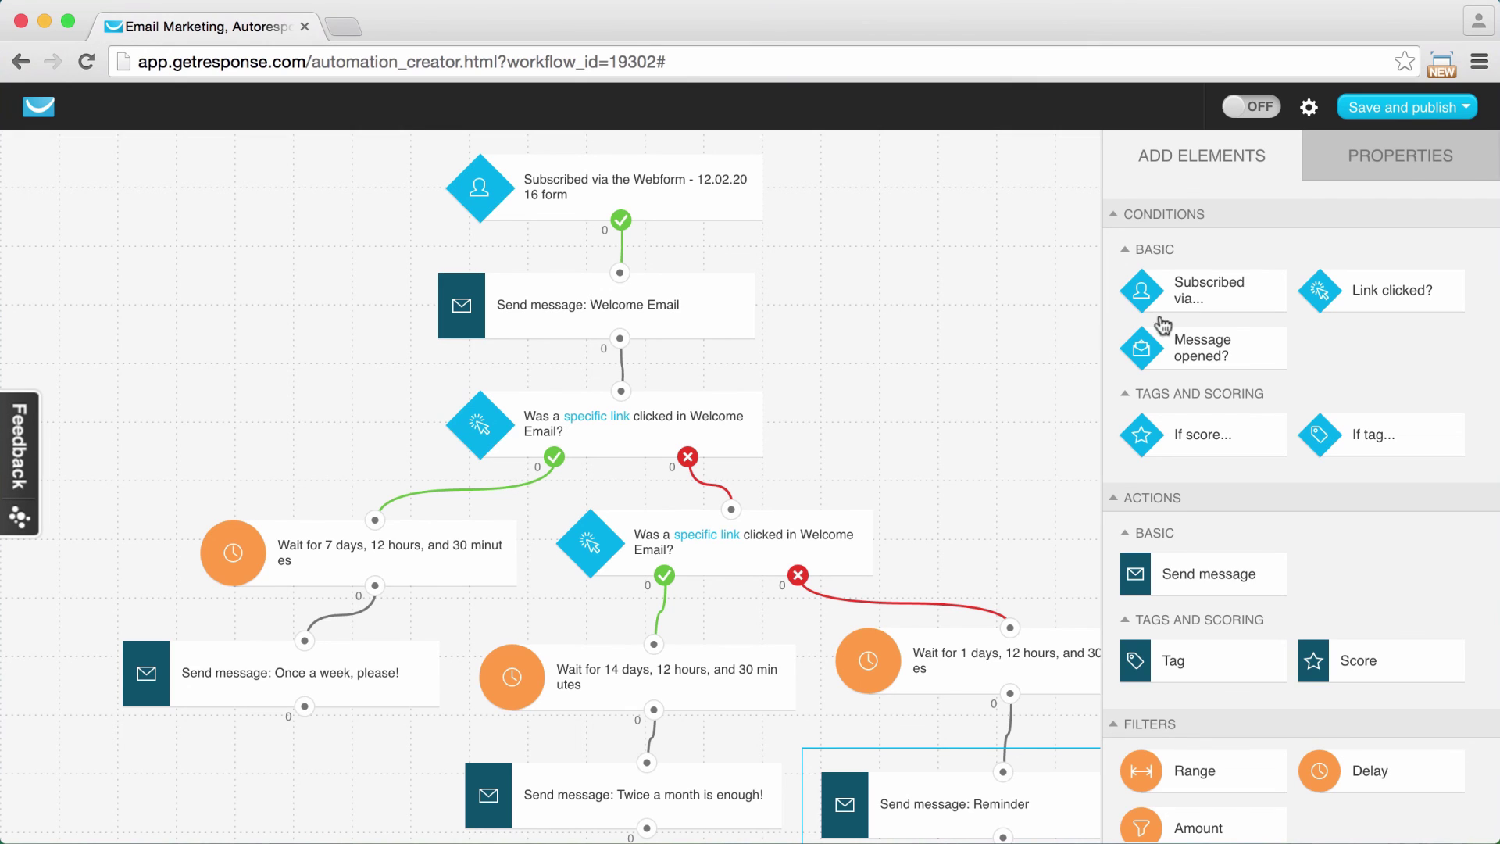
left_click(1383, 107)
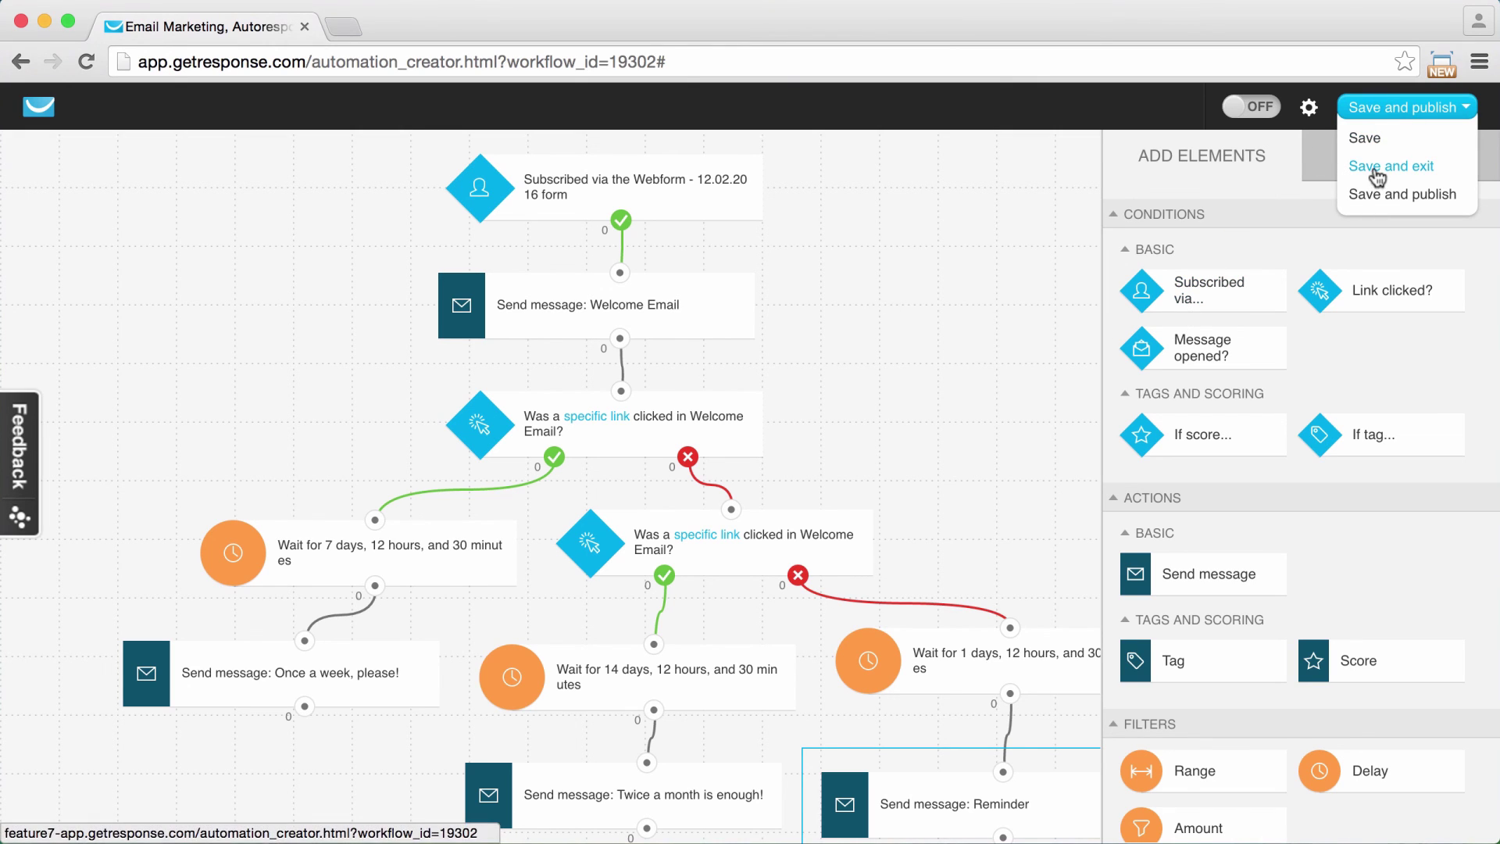
left_click(1408, 205)
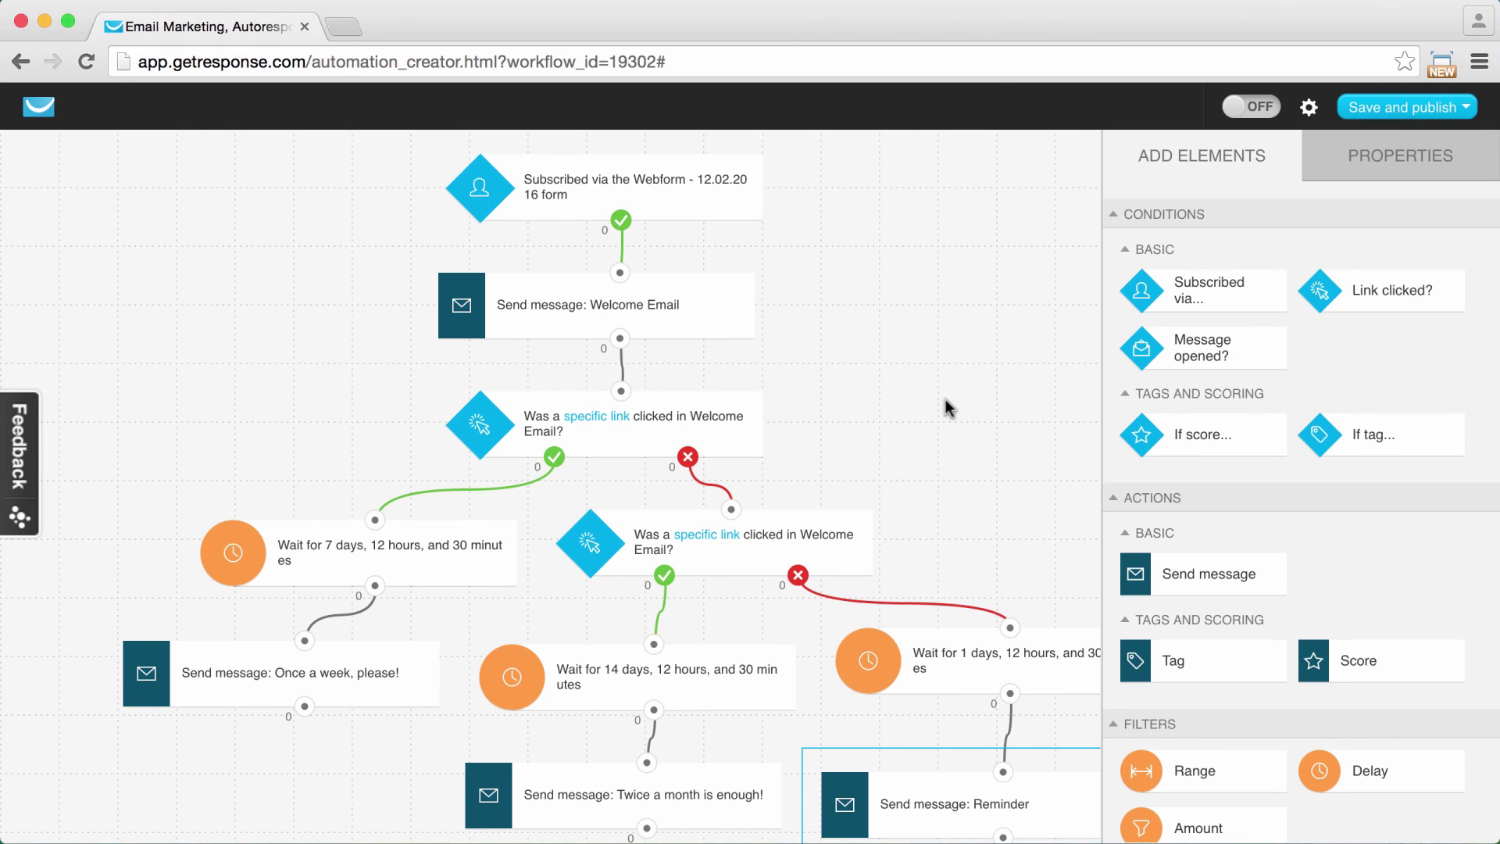